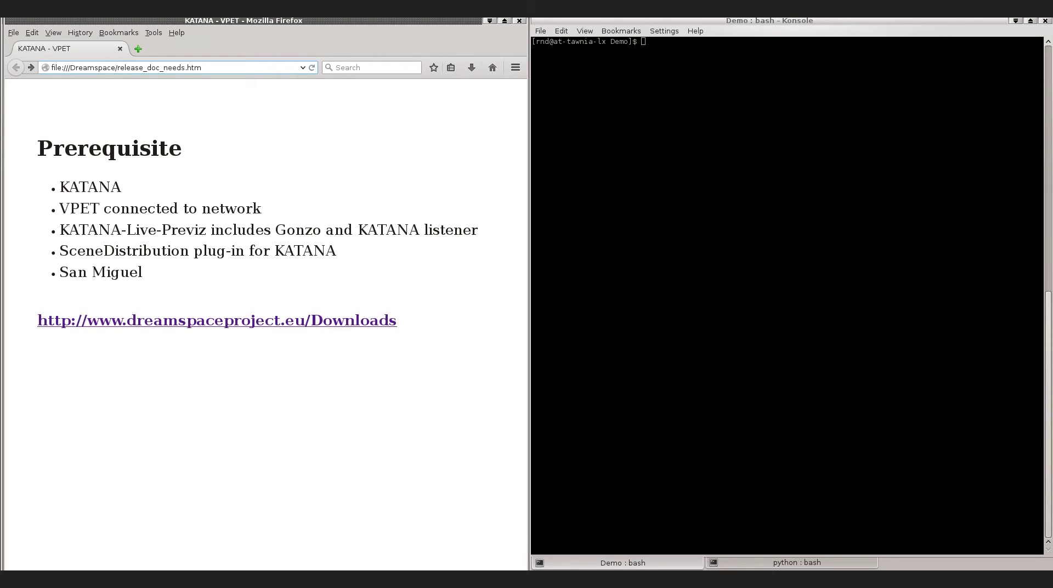
Step: Switch to the Dolphin file manager and look inside the GonzoRender, KatanaListener1.0v2 and VPET folders of Demo
{"action": "left_click", "coordinate": [26, 582]}
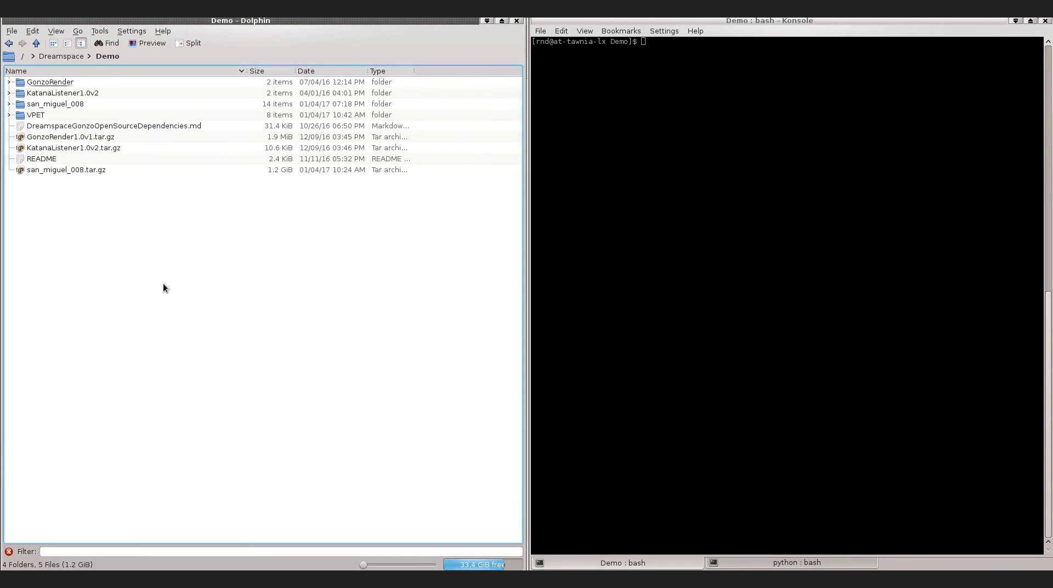
{"action": "left_click", "coordinate": [9, 83]}
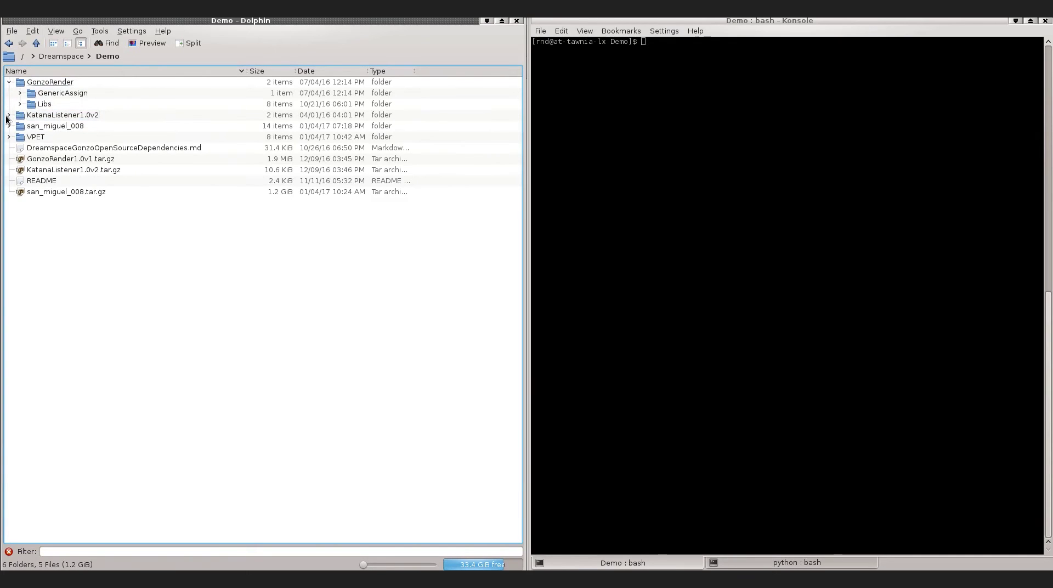
{"action": "left_click", "coordinate": [9, 115]}
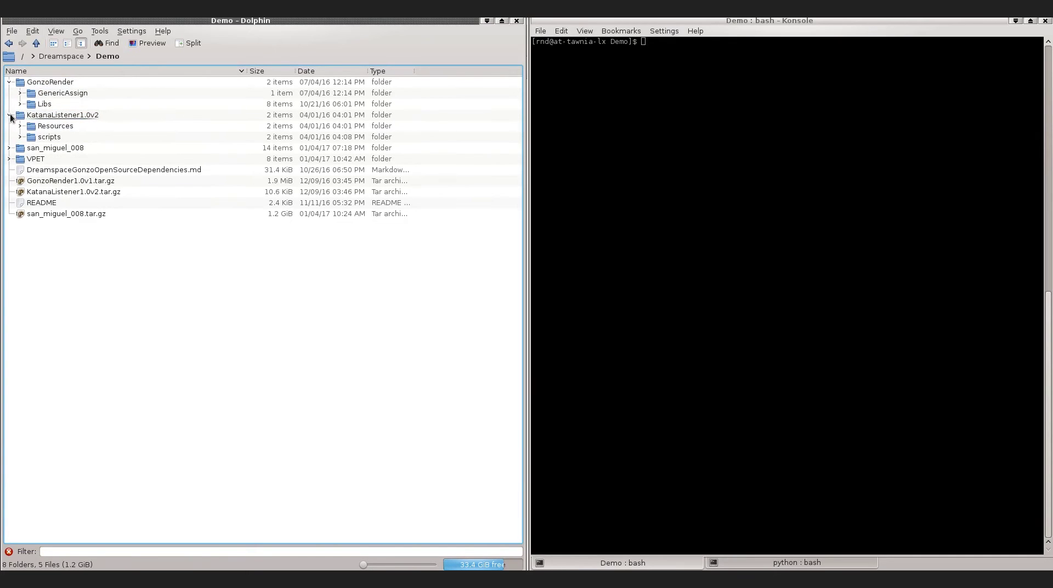
{"action": "left_click", "coordinate": [9, 159]}
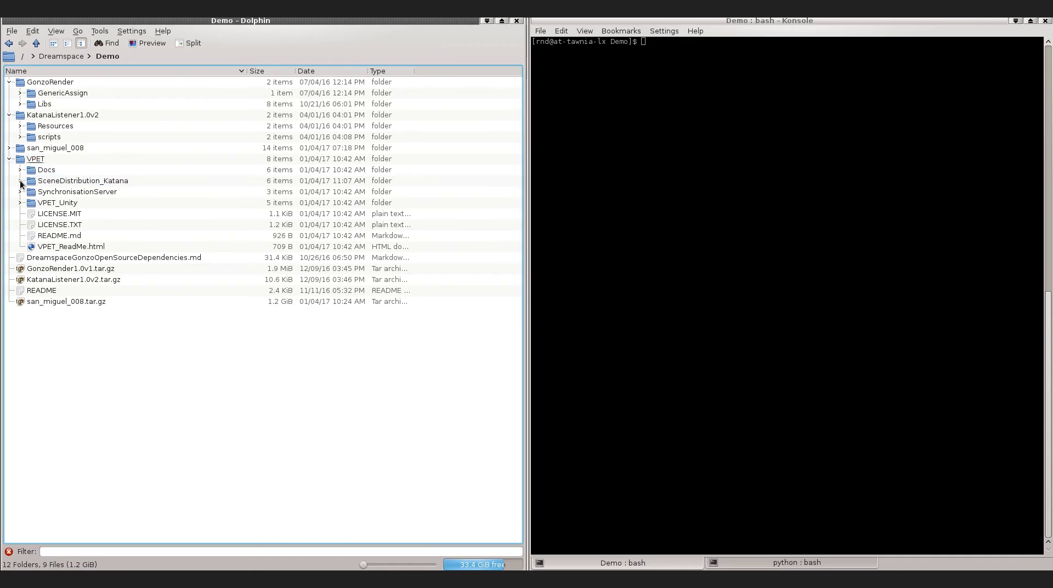
{"action": "left_click", "coordinate": [20, 181]}
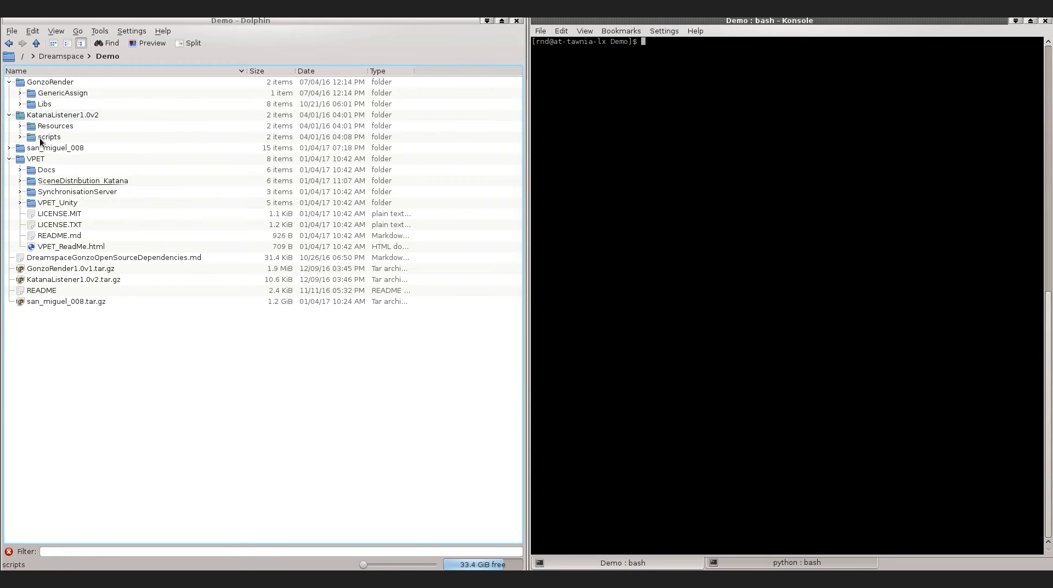
Step: Check the Resources folder of KatanaListener1.0v2, and expand SceneDistribution_Katana down to its build/Resources folder
{"action": "left_click", "coordinate": [18, 129]}
{"action": "left_click", "coordinate": [19, 126]}
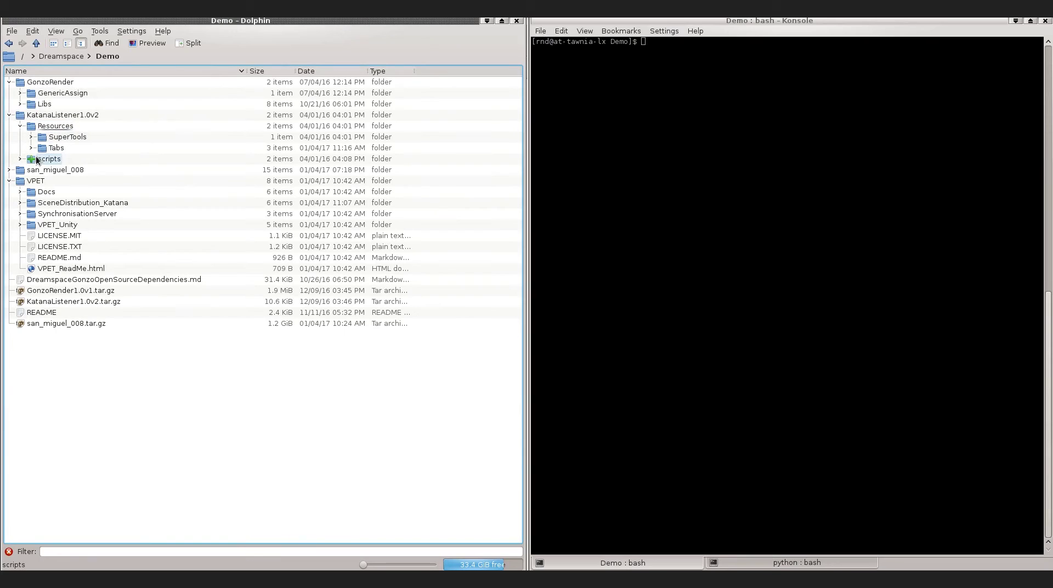
{"action": "left_click", "coordinate": [20, 126]}
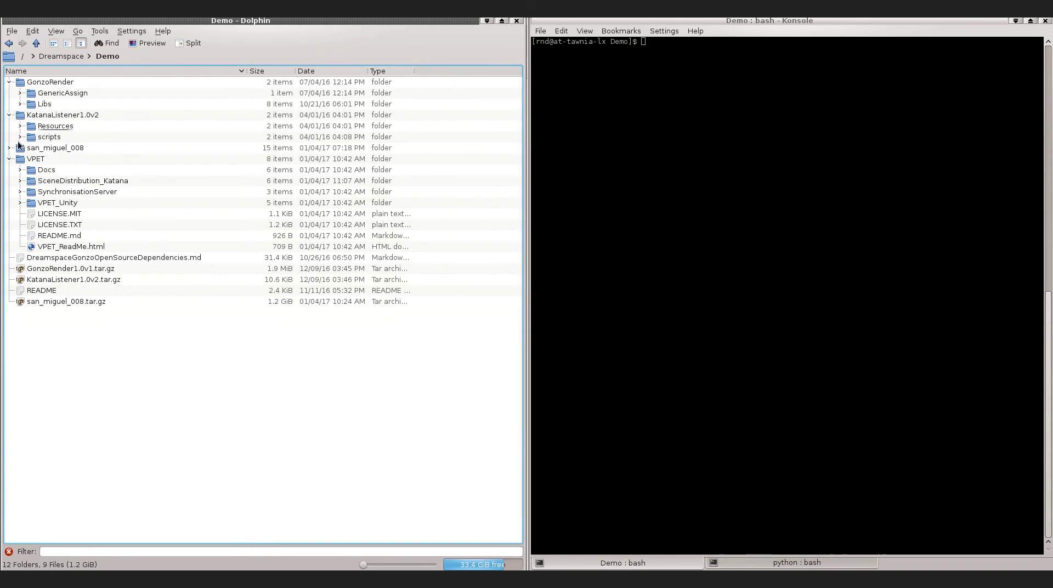
{"action": "left_click", "coordinate": [20, 180]}
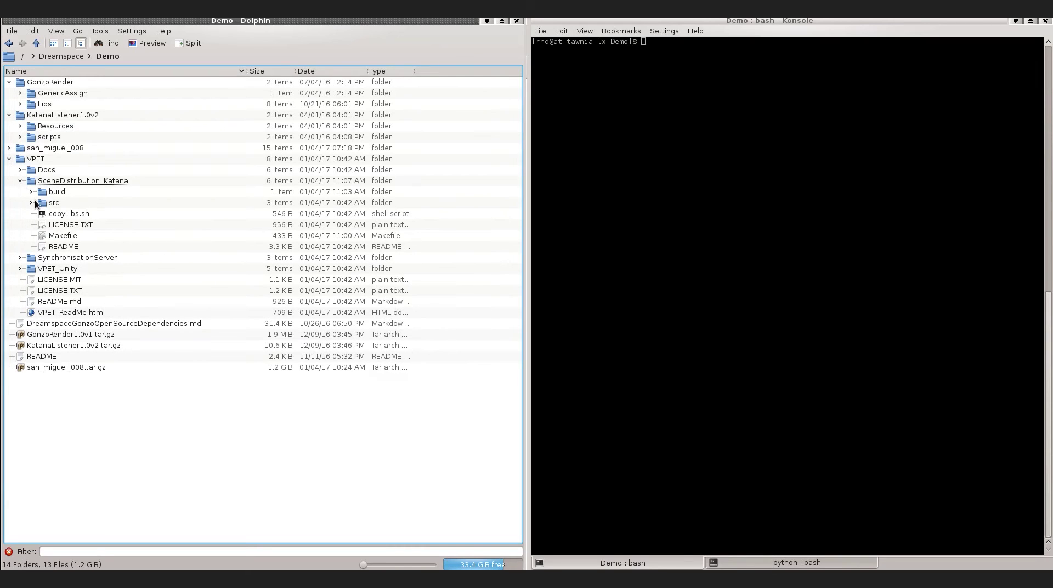
{"action": "left_click", "coordinate": [31, 191]}
{"action": "left_click", "coordinate": [42, 202]}
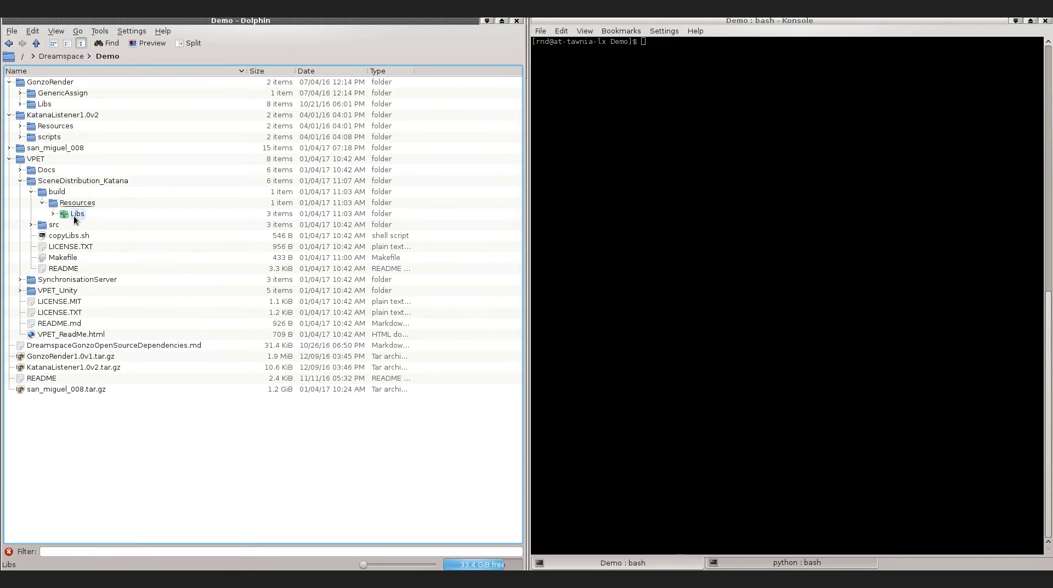
Step: Switch to the Konsole terminal and change into the san_miguel_008 directory
{"action": "left_click", "coordinate": [765, 276]}
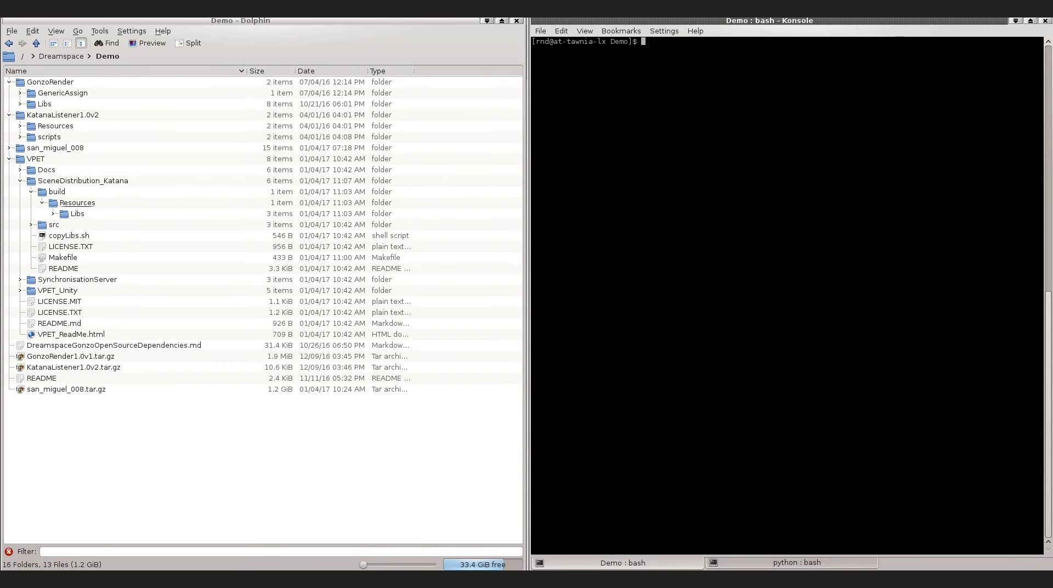
{"action": "type", "text": "gvim"}
{"action": "key", "text": "BackSpace"}
{"action": "key", "text": "BackSpace"}
{"action": "key", "text": "BackSpace"}
{"action": "key", "text": "BackSpace"}
{"action": "key", "text": "BackSpace"}
{"action": "type", "text": "cd san"}
{"action": "key", "text": "Tab"}
{"action": "key", "text": "Return"}
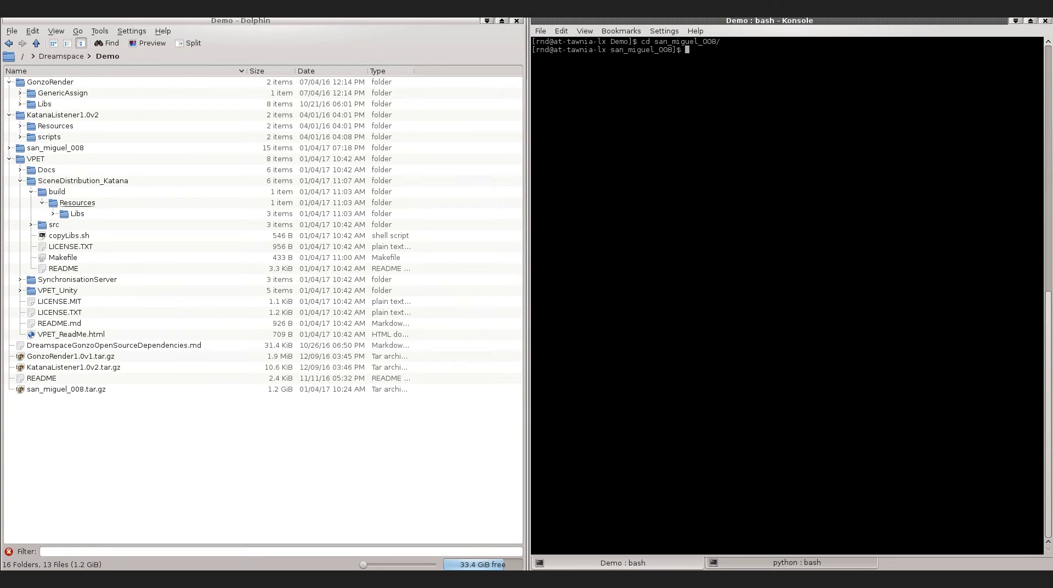
Step: Open the katana_sanmiguel script in gvim beside the terminal and review its KATANA_RESOURCES export lines
{"action": "type", "text": "gvim ka"}
{"action": "key", "text": "Tab"}
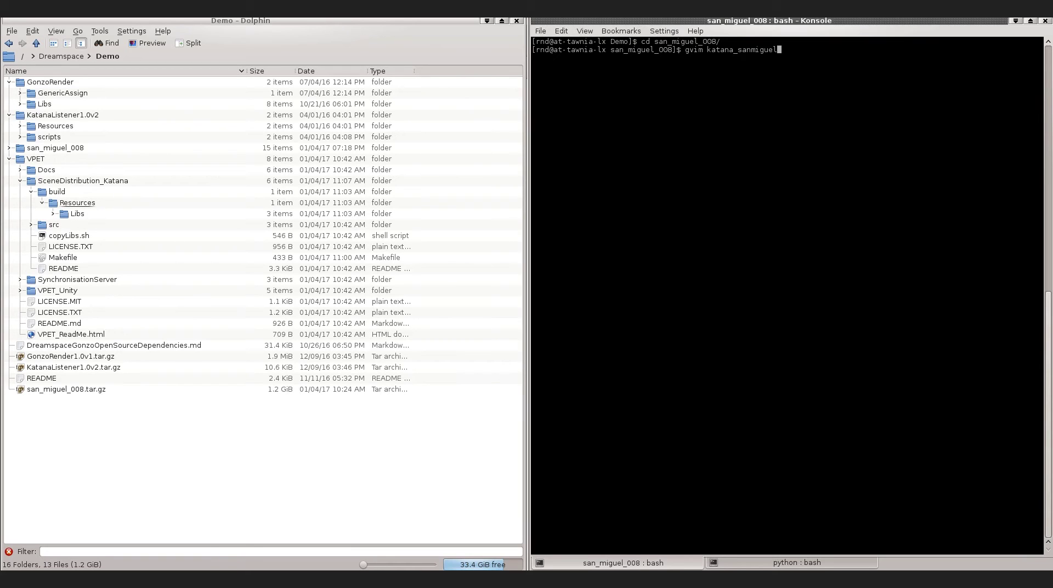
{"action": "key", "text": "Return"}
{"action": "left_click_drag", "start_coordinate": [791, 25], "coordinate": [2, 224]}
{"action": "left_click", "coordinate": [43, 74]}
{"action": "left_click", "coordinate": [66, 80]}
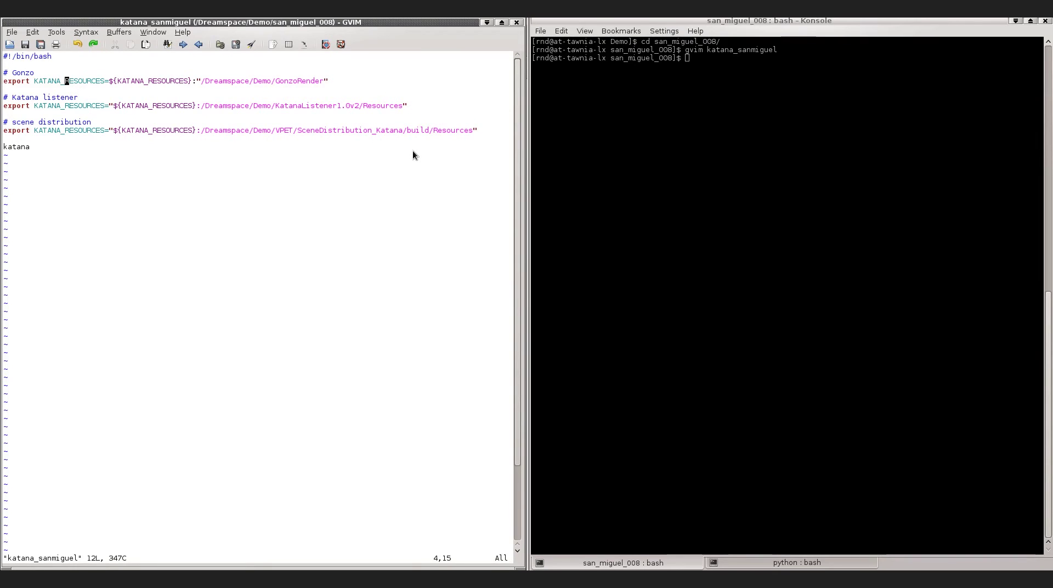
Step: Set the katana_sanmiguel script's permissions to 744 in the terminal and run it to start Katana
{"action": "left_click", "coordinate": [660, 165]}
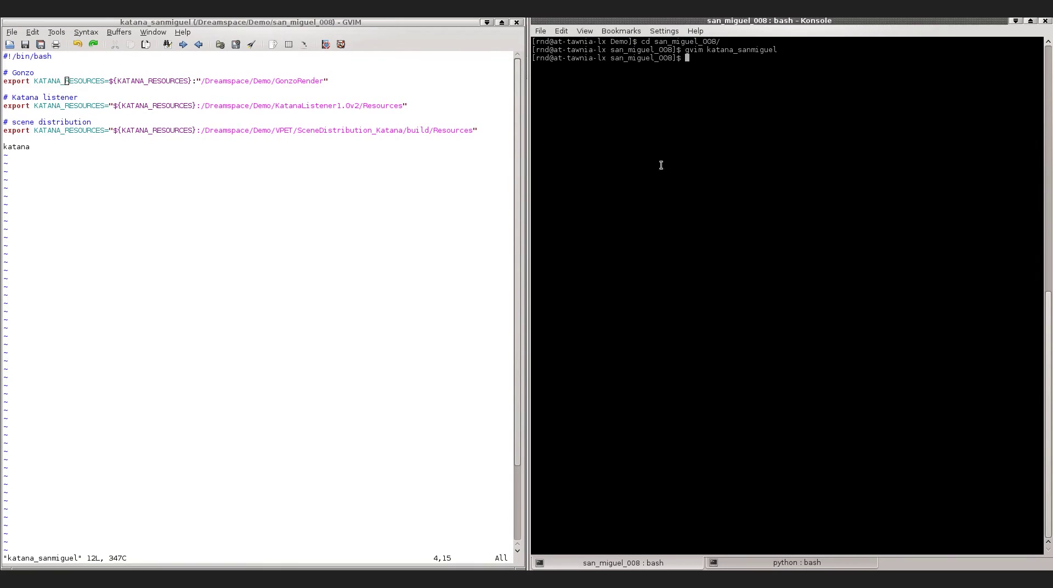
{"action": "type", "text": "chmod"}
{"action": "type", "text": " 77"}
{"action": "key", "text": "BackSpace"}
{"action": "type", "text": "44 kat"}
{"action": "key", "text": "Tab"}
{"action": "key", "text": "Return"}
{"action": "type", "text": "./katana_sanmiguel"}
{"action": "key", "text": "Return"}
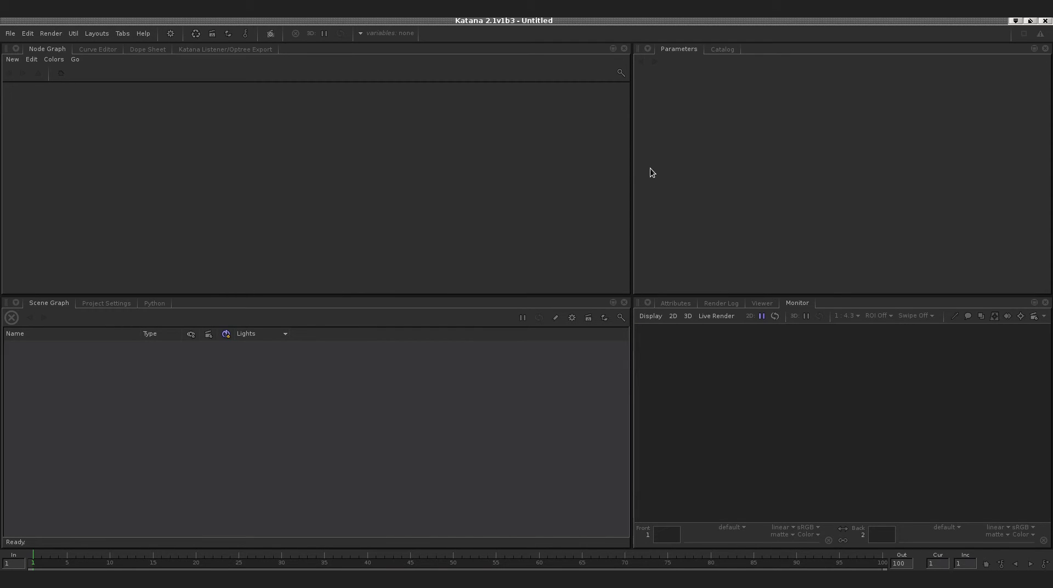
Step: Open the Katana Listener Live Update tab and dock it in the pane with Parameters and Catalog
{"action": "left_click", "coordinate": [127, 35]}
{"action": "mouse_move", "coordinate": [168, 281]}
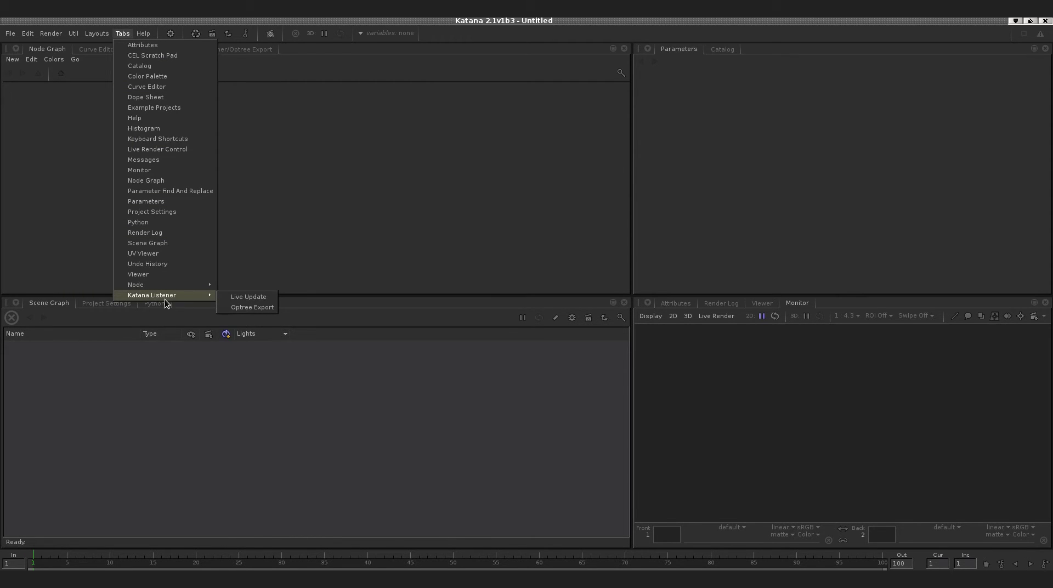
{"action": "left_click", "coordinate": [238, 298]}
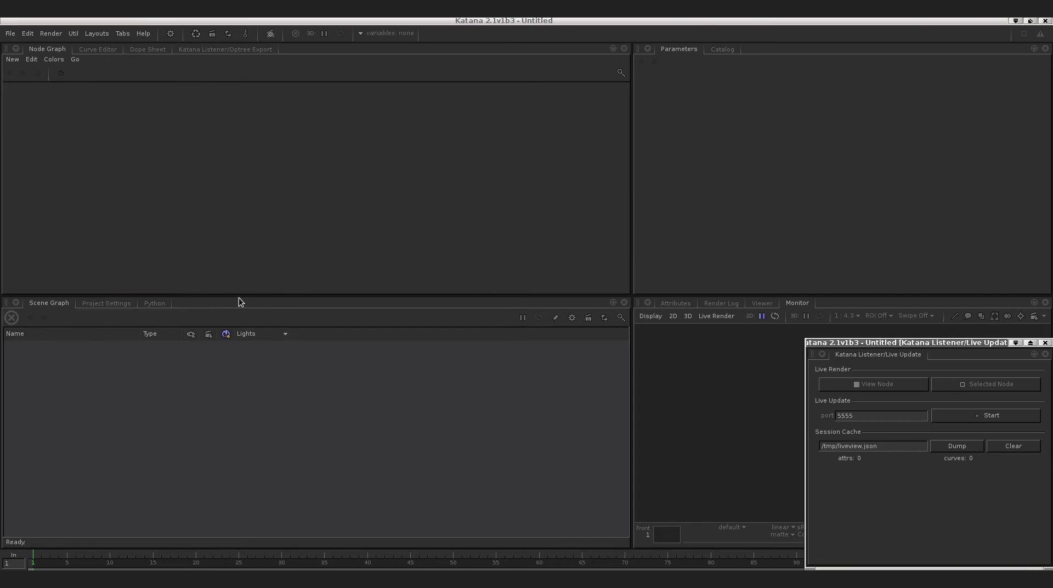
{"action": "left_click_drag", "start_coordinate": [933, 343], "coordinate": [769, 50]}
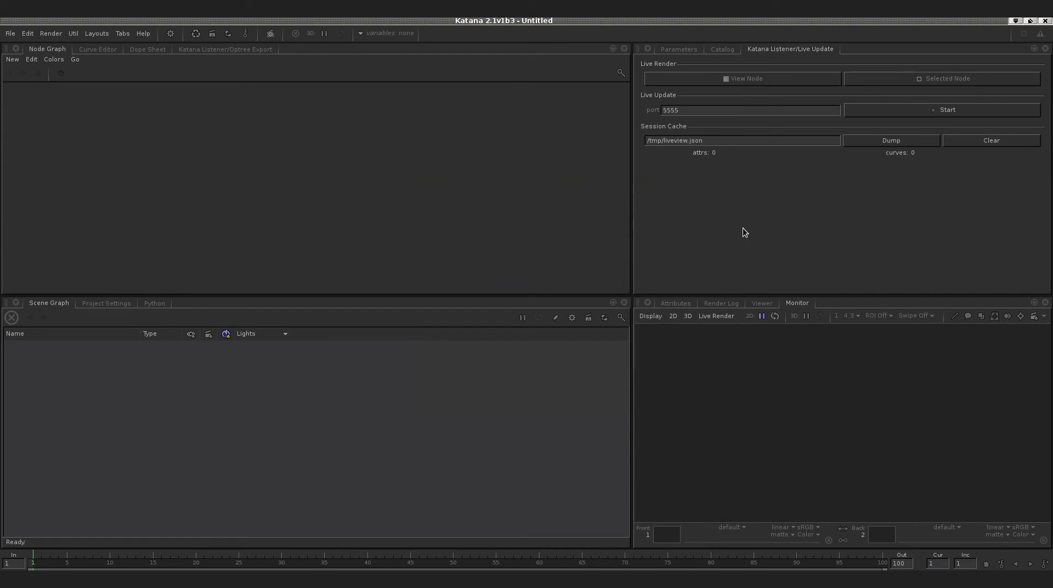
Step: Open the project san_miguel_012_arnold_liveview.katana from the san_miguel_008 folder
{"action": "left_click", "coordinate": [12, 33]}
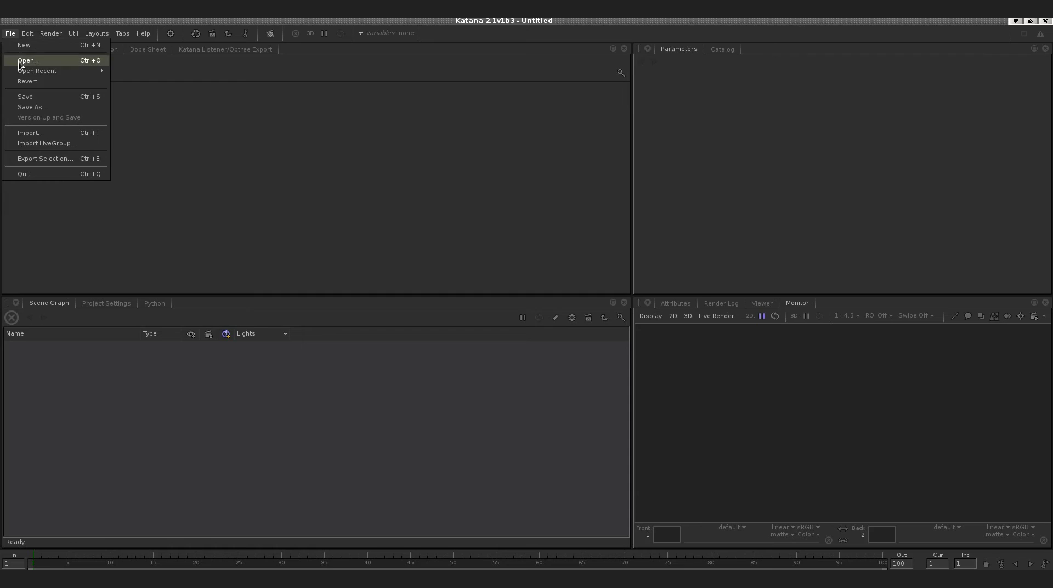
{"action": "left_click", "coordinate": [22, 61]}
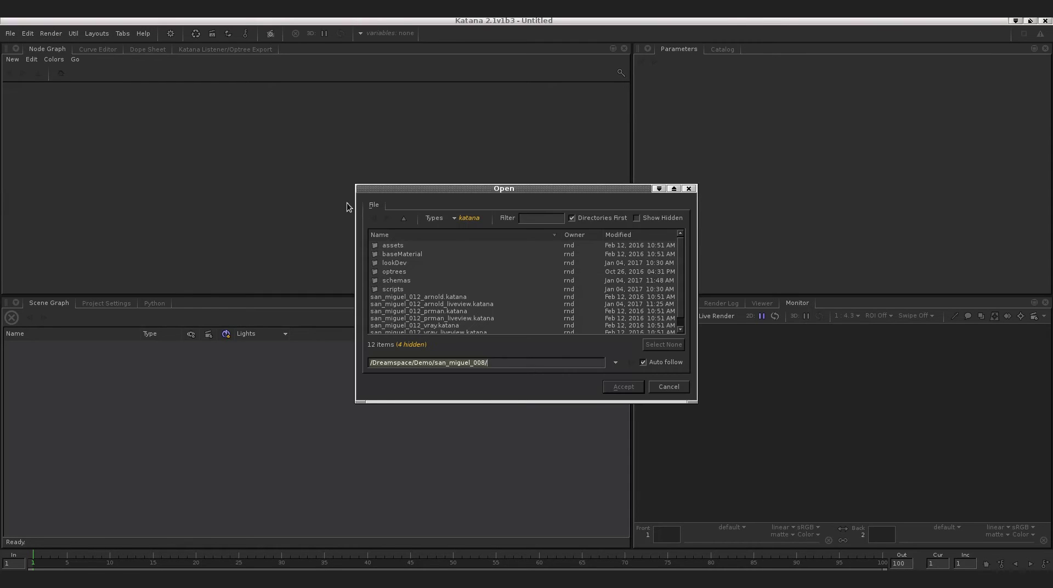
{"action": "left_click", "coordinate": [446, 304]}
{"action": "left_click", "coordinate": [625, 387]}
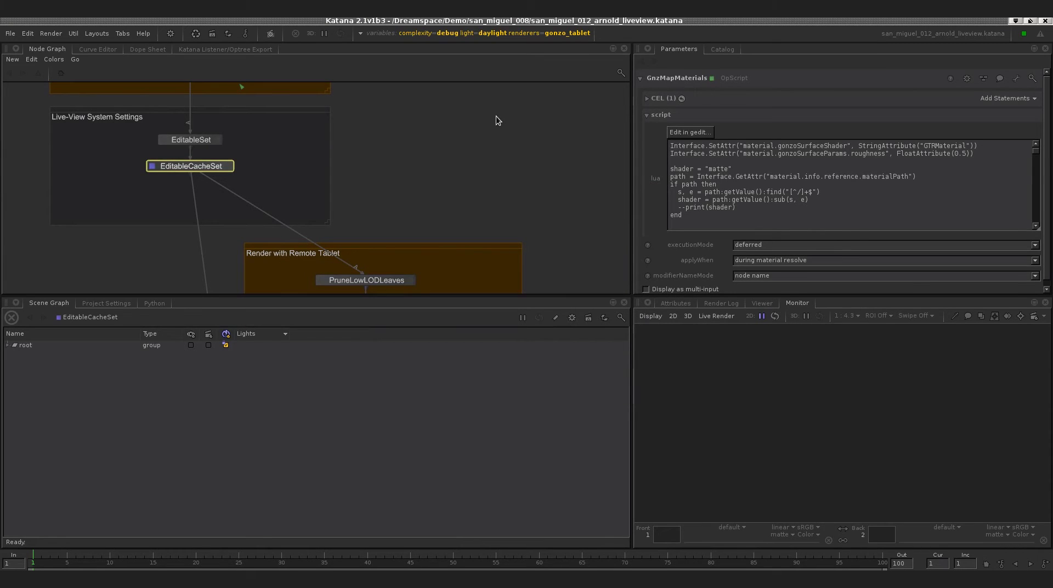
Step: Examine the options of the light and renderers global graph state variables
{"action": "left_click", "coordinate": [485, 34]}
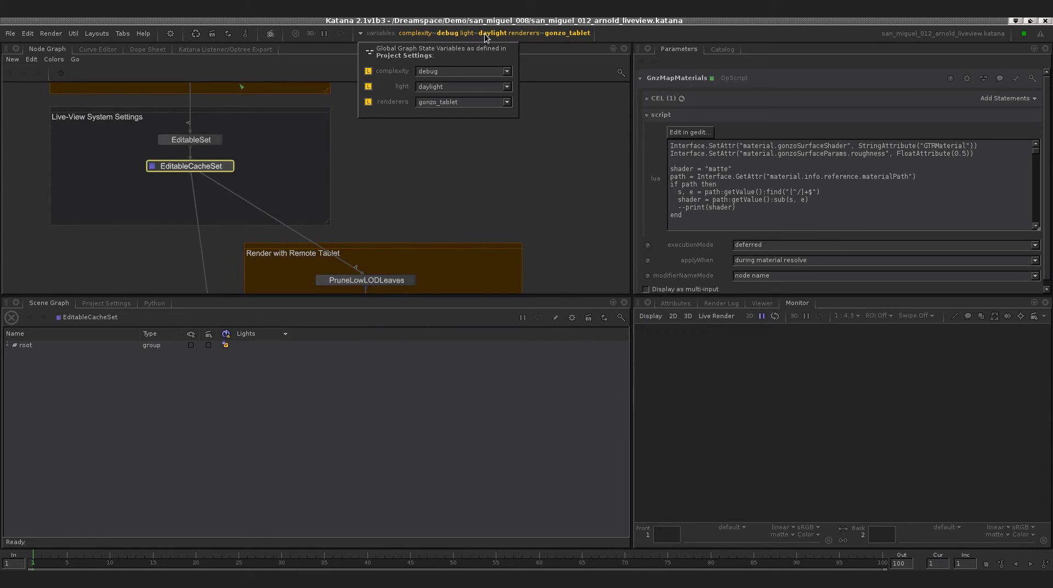
{"action": "left_click", "coordinate": [509, 86]}
{"action": "left_click", "coordinate": [521, 150]}
{"action": "left_click", "coordinate": [505, 104]}
{"action": "left_click", "coordinate": [566, 126]}
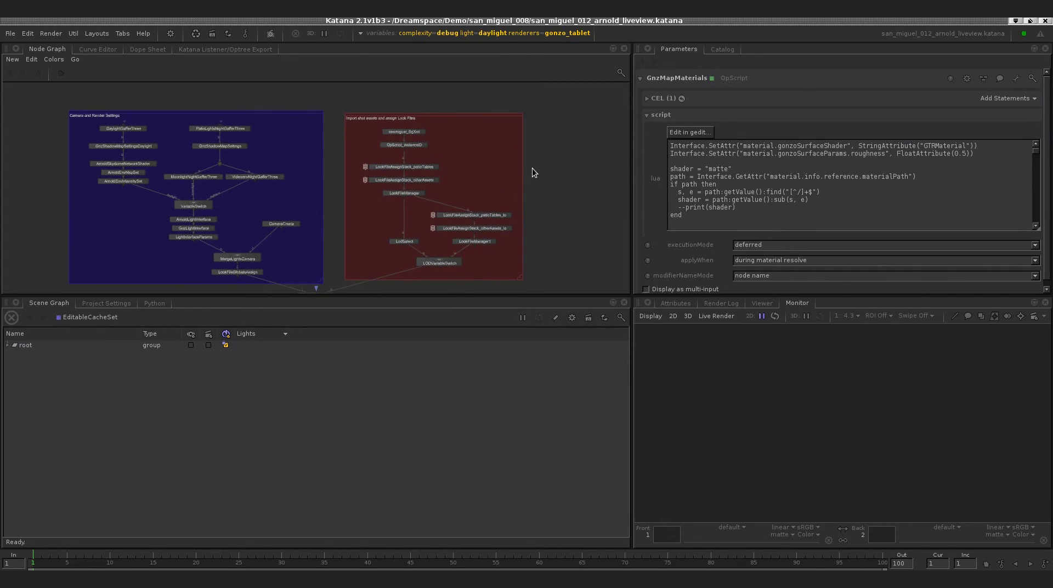
Step: Examine the node graph's camera and render settings group and its shot asset and look file group
{"action": "middle_click_drag", "start_coordinate": [532, 181], "coordinate": [547, 104]}
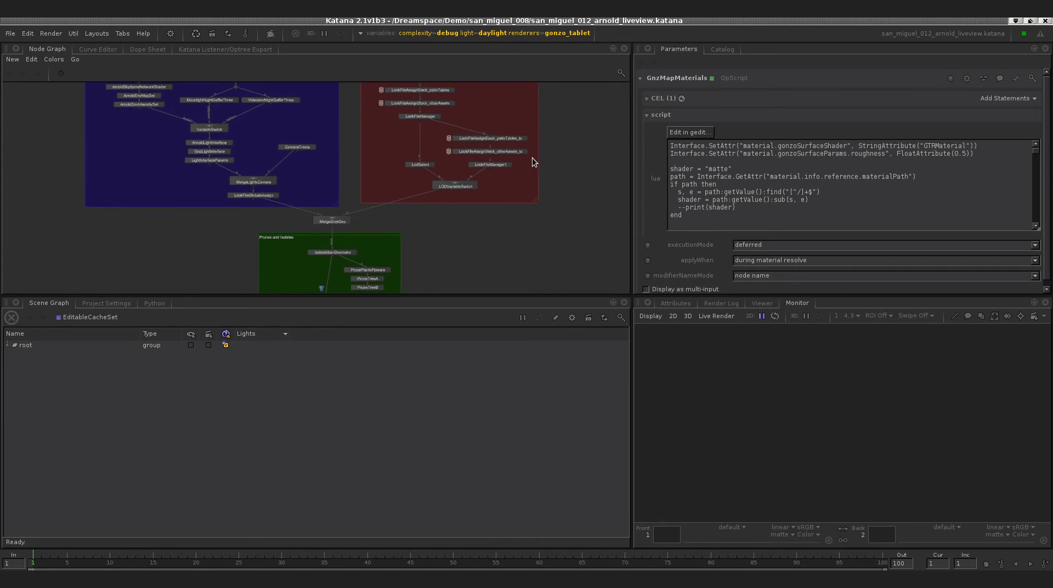
{"action": "scroll", "coordinate": [466, 200], "scroll_direction": "up", "scroll_amount": 3}
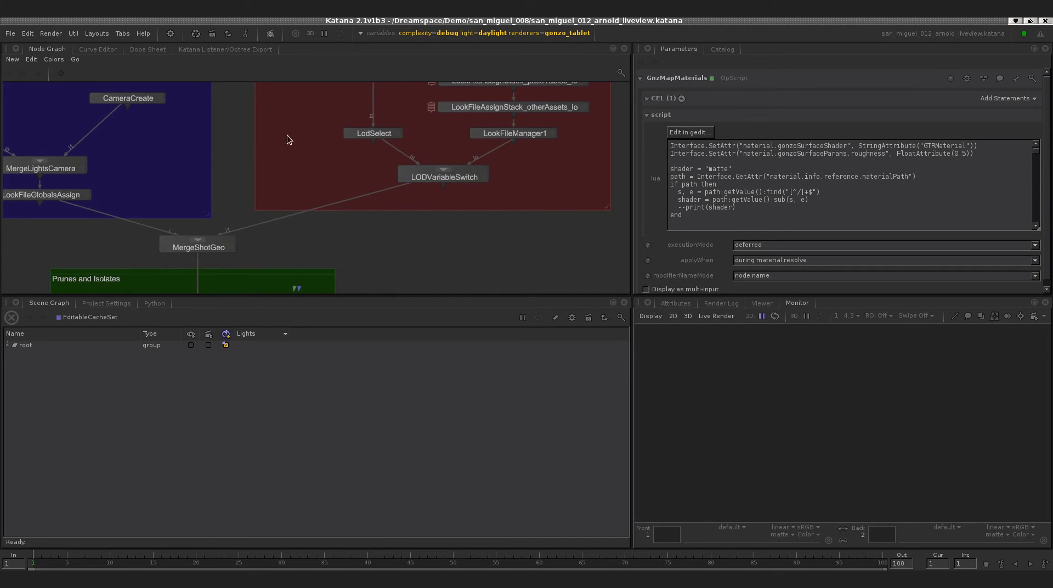
{"action": "middle_click_drag", "start_coordinate": [207, 107], "coordinate": [485, 185]}
{"action": "scroll", "coordinate": [485, 185], "scroll_direction": "down", "scroll_amount": 3}
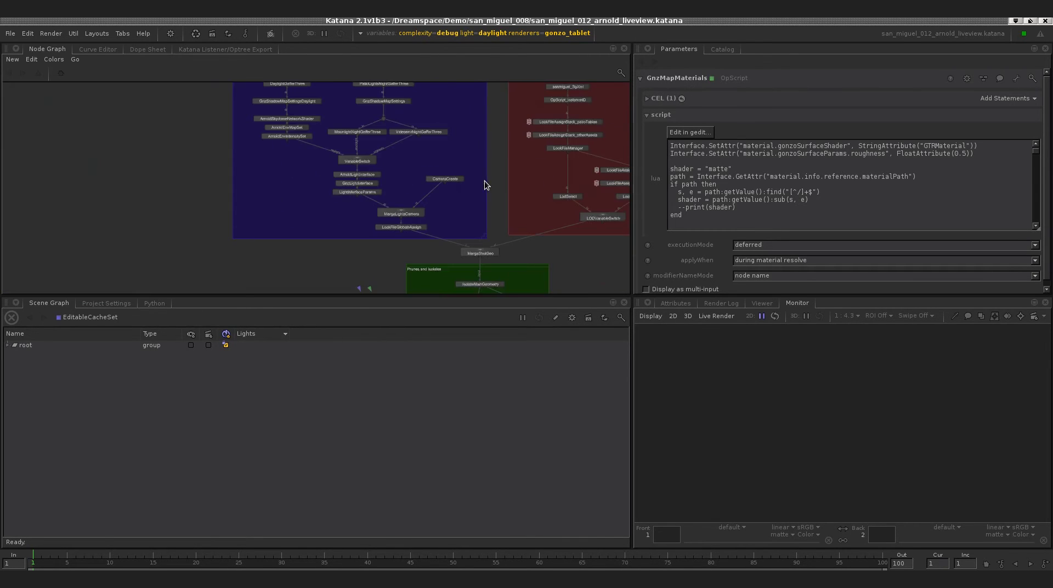
{"action": "middle_click_drag", "start_coordinate": [263, 145], "coordinate": [199, 210]}
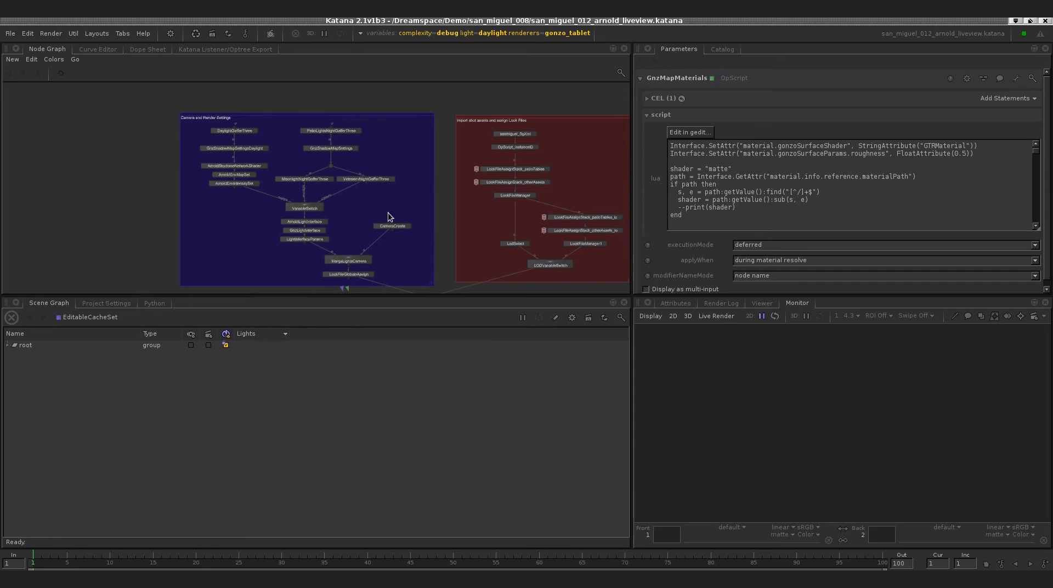
{"action": "middle_click_drag", "start_coordinate": [364, 216], "coordinate": [319, 129]}
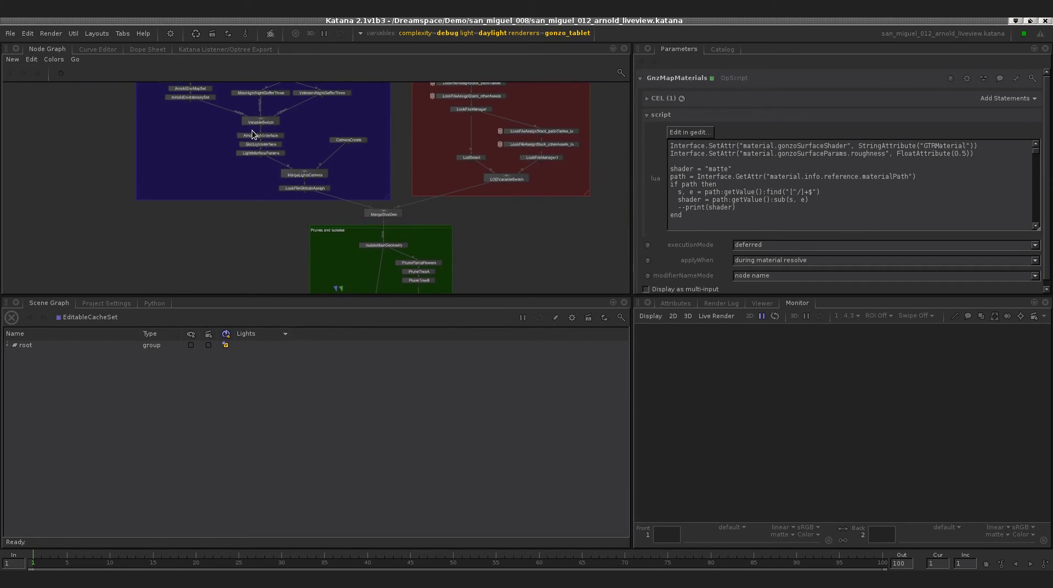
{"action": "middle_click_drag", "start_coordinate": [353, 164], "coordinate": [325, 162]}
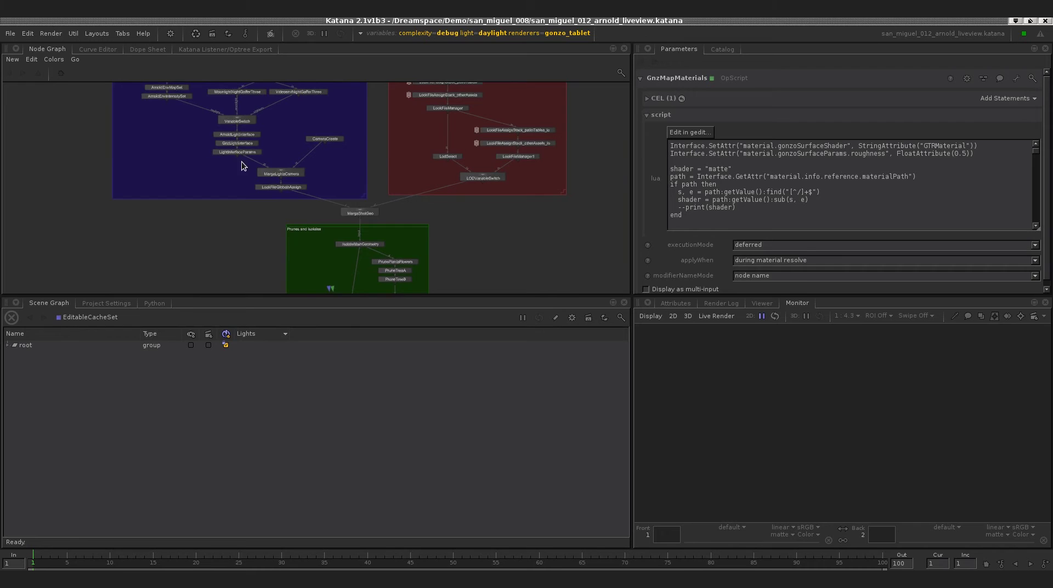
{"action": "middle_click_drag", "start_coordinate": [339, 164], "coordinate": [323, 163]}
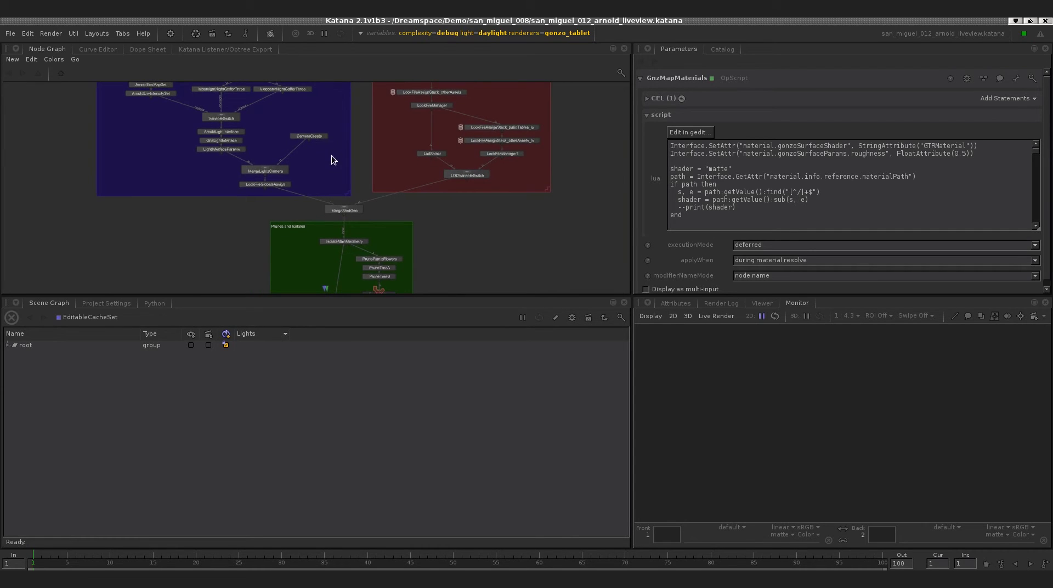
{"action": "scroll", "coordinate": [336, 154], "scroll_direction": "up", "scroll_amount": 3}
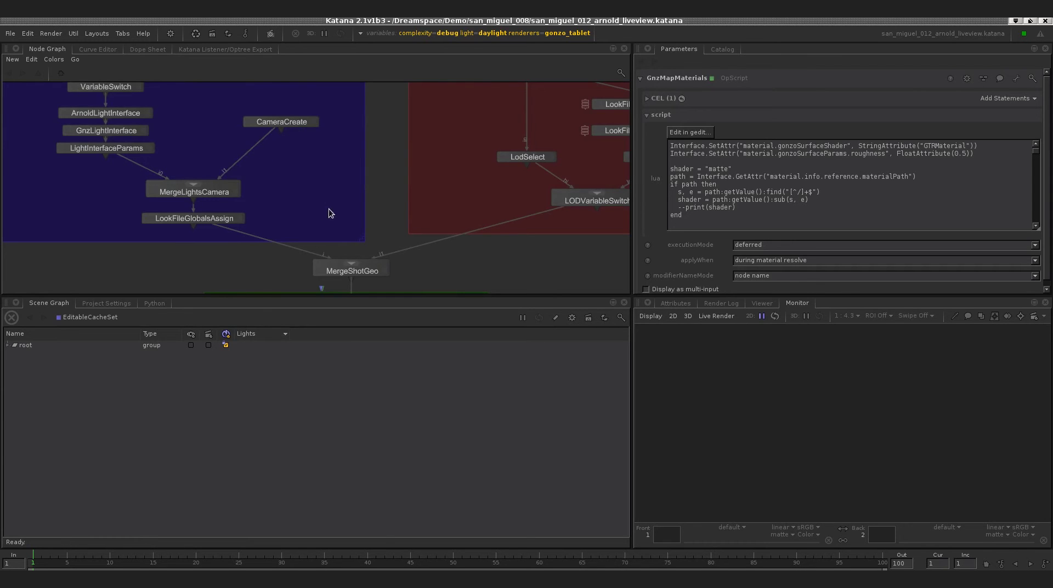
Step: Make MergeShotGeo the viewed node in the Scene Graph and open its parameters for editing
{"action": "middle_click_drag", "start_coordinate": [329, 211], "coordinate": [276, 194]}
{"action": "left_click", "coordinate": [261, 214]}
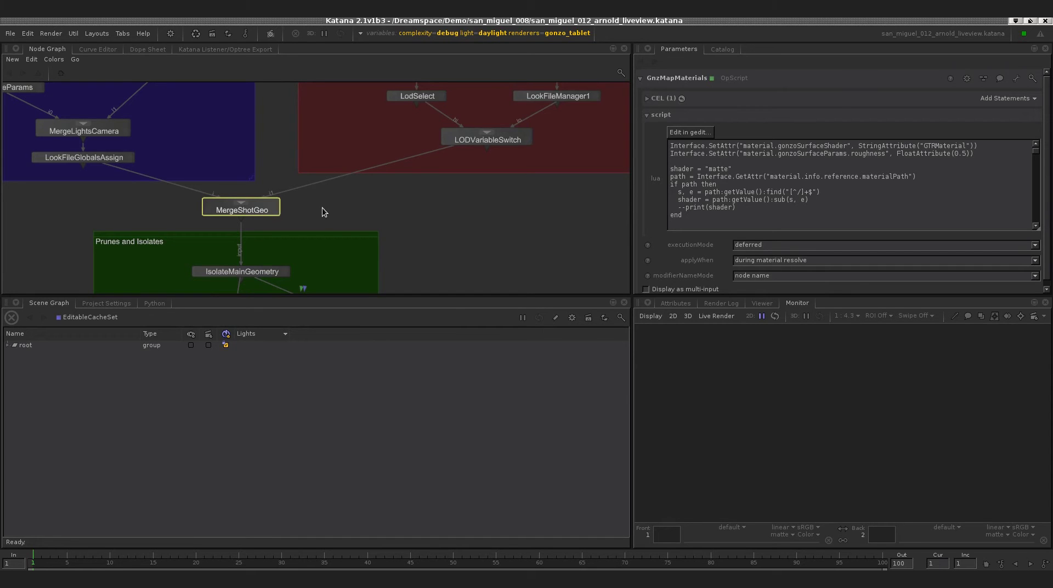
{"action": "middle_click_drag", "start_coordinate": [322, 208], "coordinate": [401, 209]}
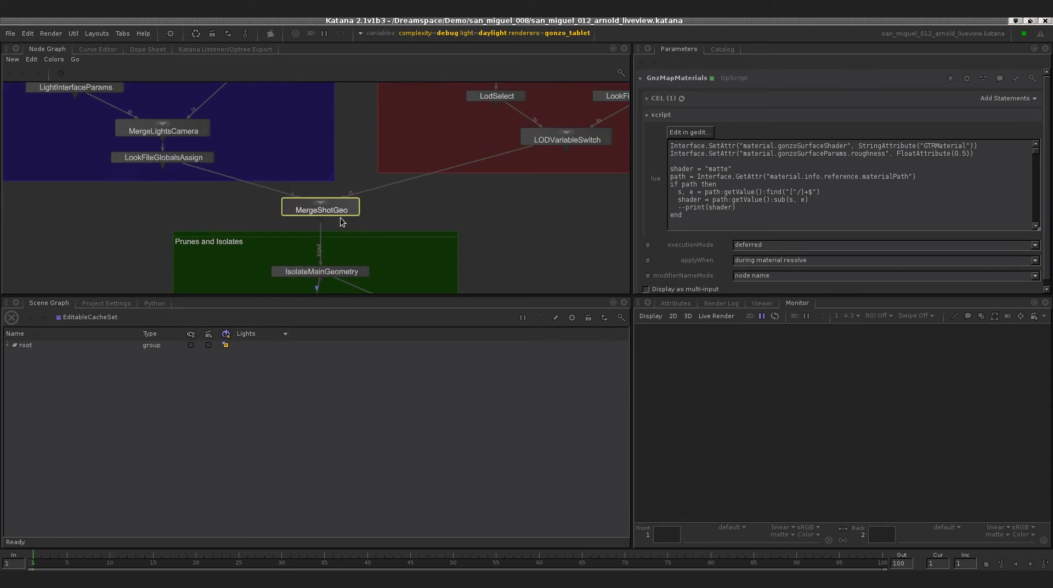
{"action": "key", "text": "e"}
{"action": "key", "text": "v"}
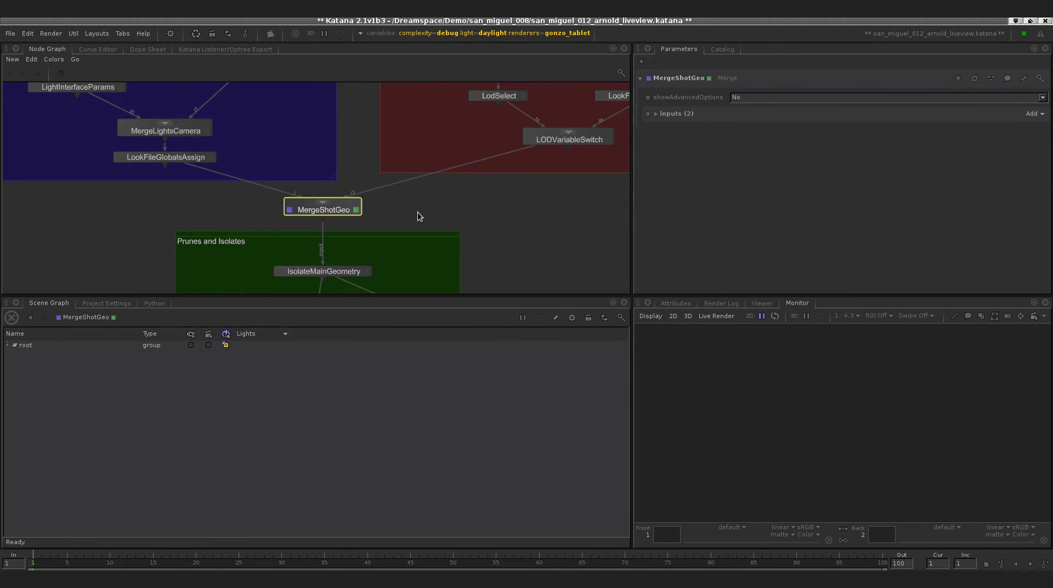
Step: View the RenderSettings node in the Render with Arnold group, open its parameters and examine the renderer options
{"action": "middle_click_drag", "start_coordinate": [417, 211], "coordinate": [419, 134]}
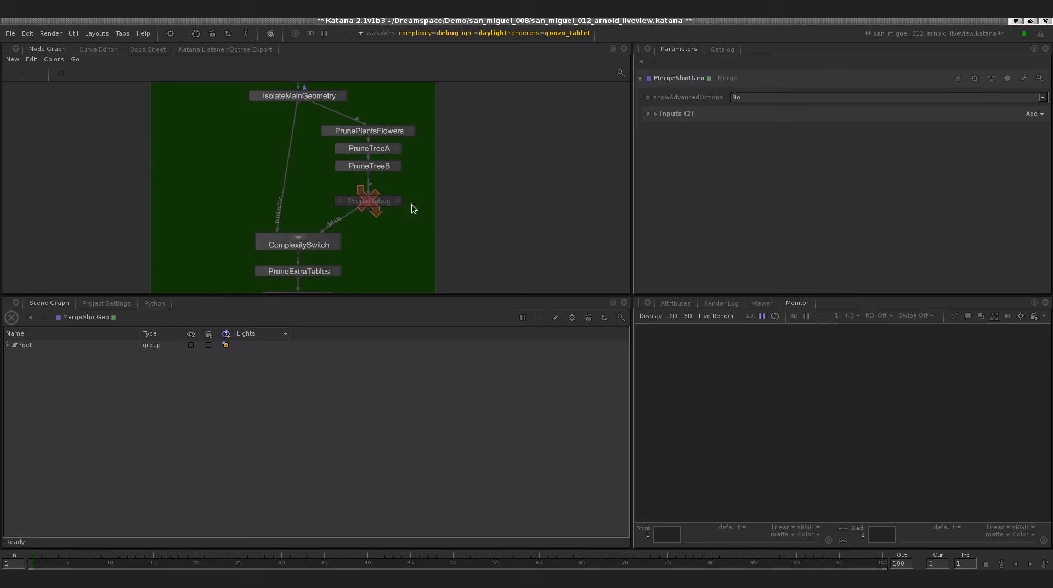
{"action": "middle_click_drag", "start_coordinate": [468, 211], "coordinate": [463, 194]}
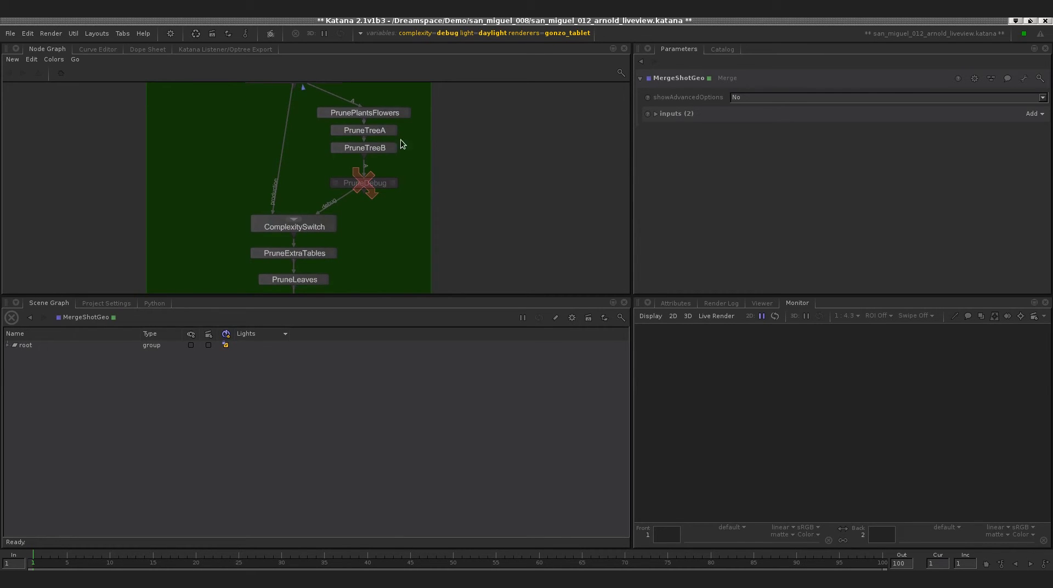
{"action": "middle_click_drag", "start_coordinate": [466, 230], "coordinate": [468, 151]}
{"action": "middle_click_drag", "start_coordinate": [471, 270], "coordinate": [477, 134]}
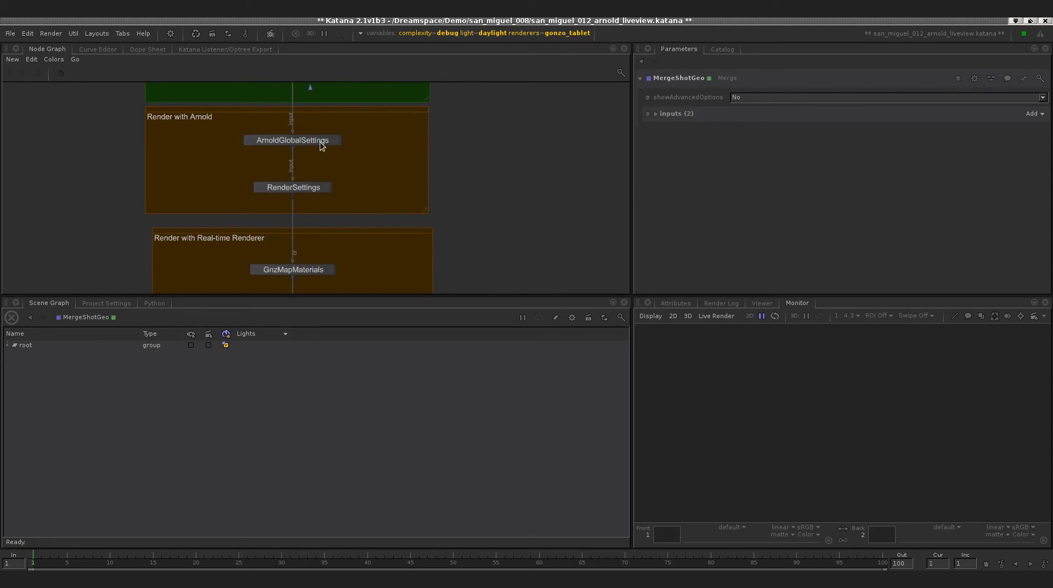
{"action": "left_click", "coordinate": [306, 187]}
{"action": "middle_click_drag", "start_coordinate": [476, 187], "coordinate": [458, 190]}
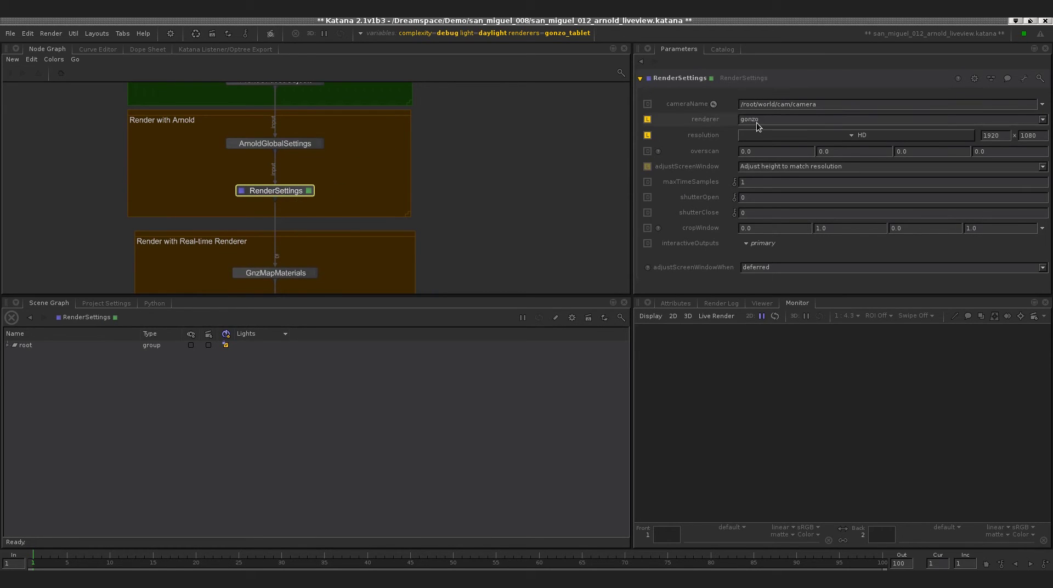
{"action": "left_click", "coordinate": [1043, 121]}
{"action": "left_click", "coordinate": [1045, 123]}
Step: View the GnzLodSettings node, open its parameters and examine the LOD mode and selection tag lines of its script
{"action": "middle_click_drag", "start_coordinate": [483, 250], "coordinate": [472, 103]}
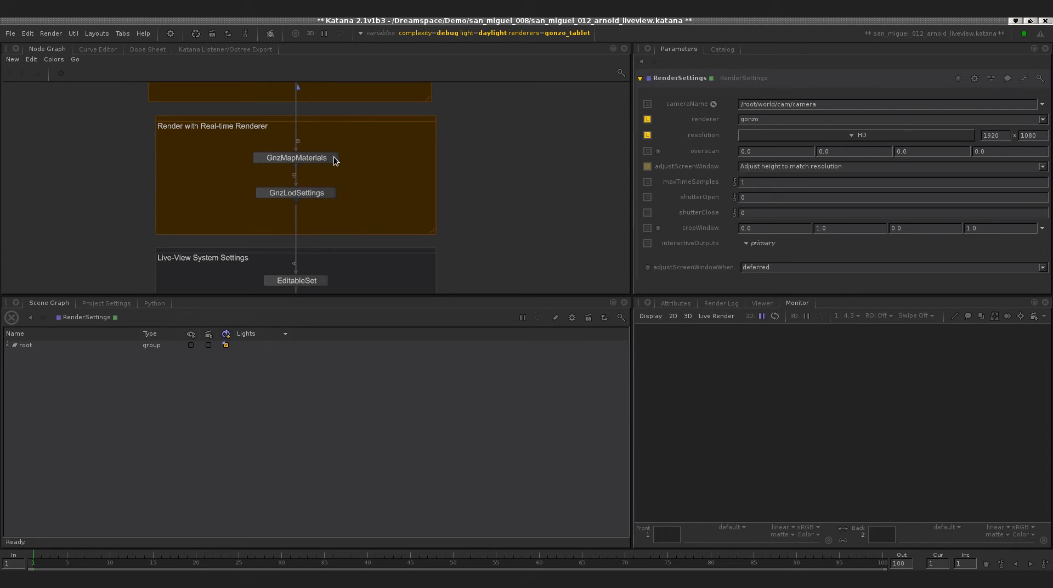
{"action": "left_click", "coordinate": [316, 193]}
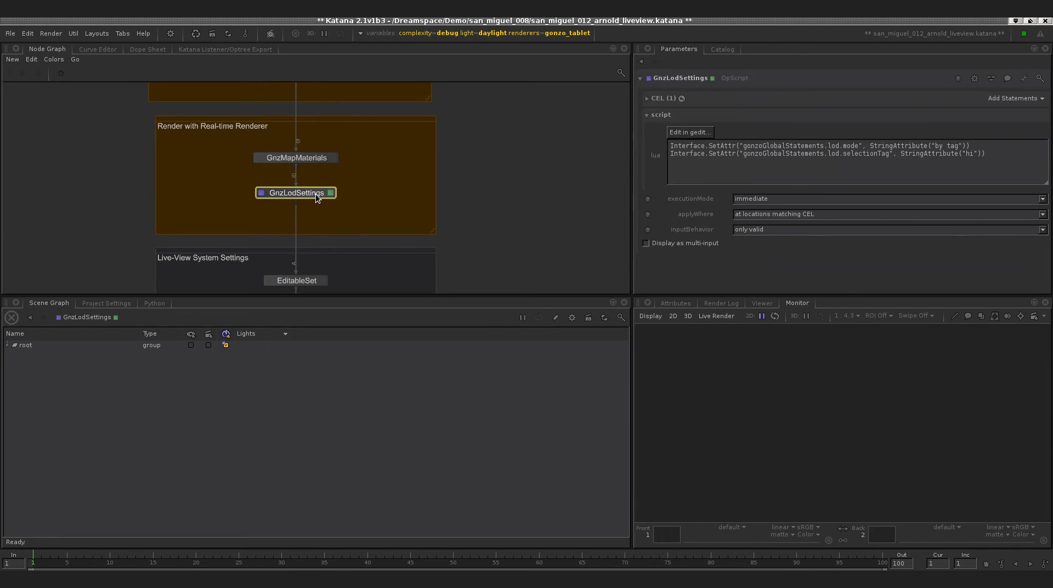
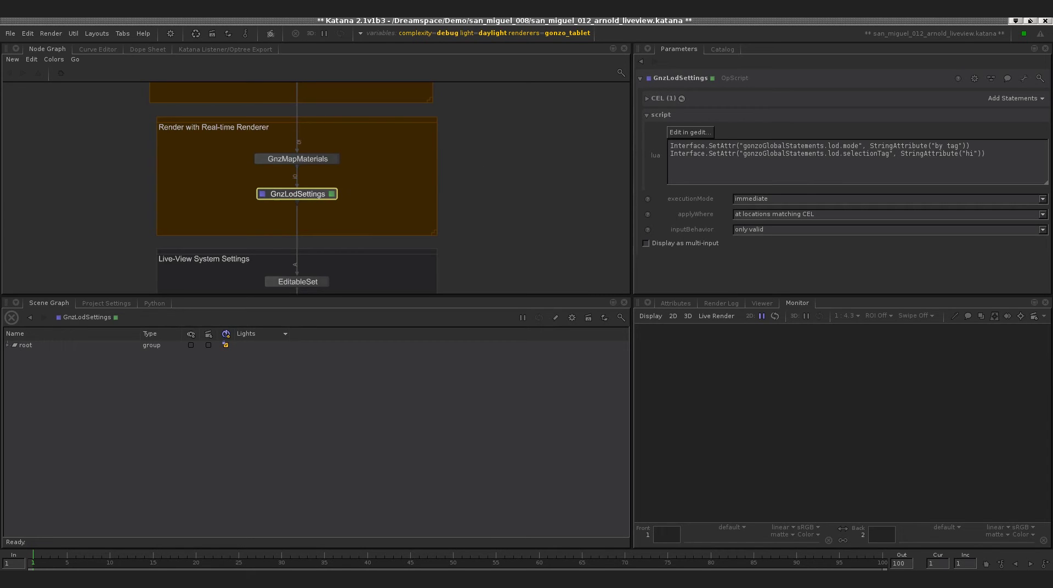
{"action": "middle_click_drag", "start_coordinate": [297, 187], "coordinate": [306, 212]}
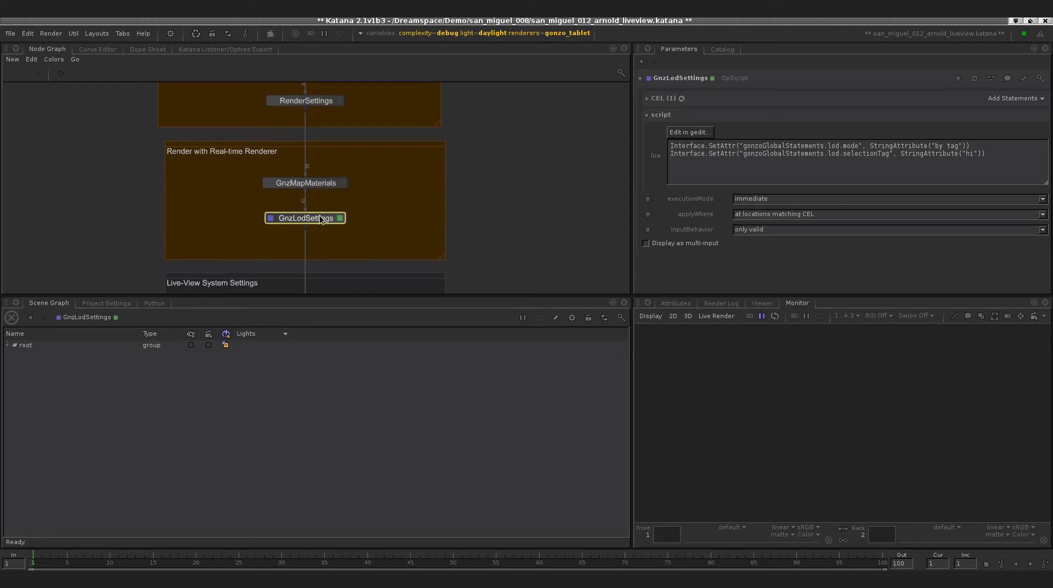
{"action": "double_click", "coordinate": [846, 146]}
{"action": "left_click", "coordinate": [932, 146]}
{"action": "key", "text": "shift+Home"}
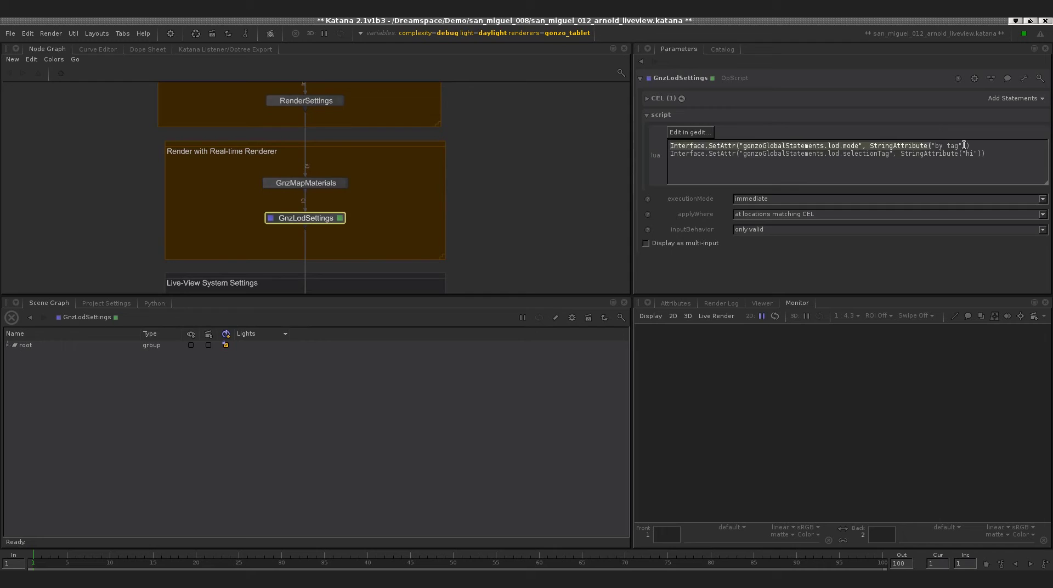
{"action": "left_click", "coordinate": [963, 145]}
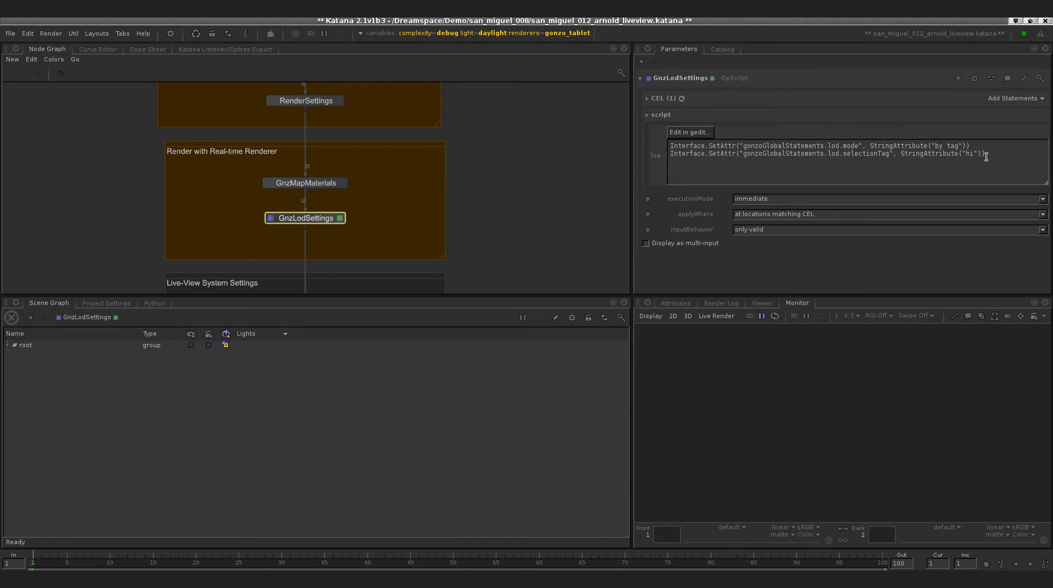
Step: View the EditableSet node in the Live-View System Settings group, examine its attribute name, and select the EditableCacheSet node
{"action": "middle_click_drag", "start_coordinate": [430, 275], "coordinate": [433, 234]}
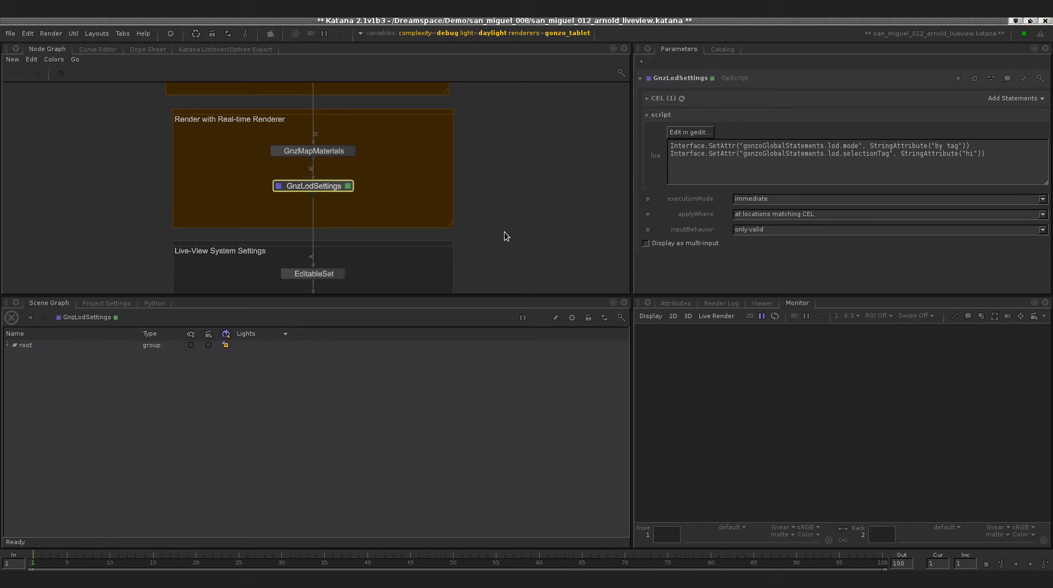
{"action": "middle_click_drag", "start_coordinate": [505, 236], "coordinate": [500, 164]}
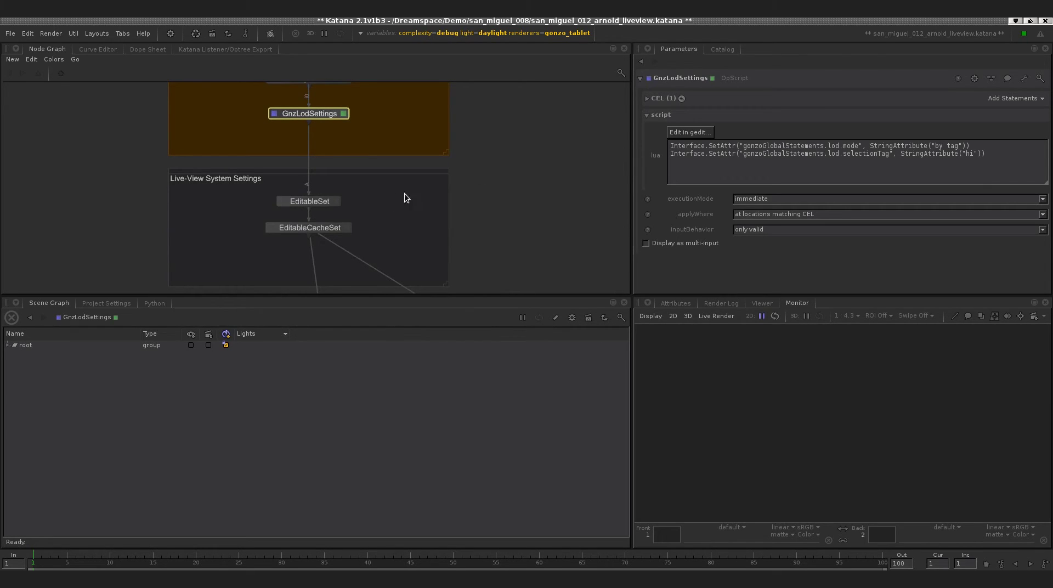
{"action": "left_click", "coordinate": [321, 202]}
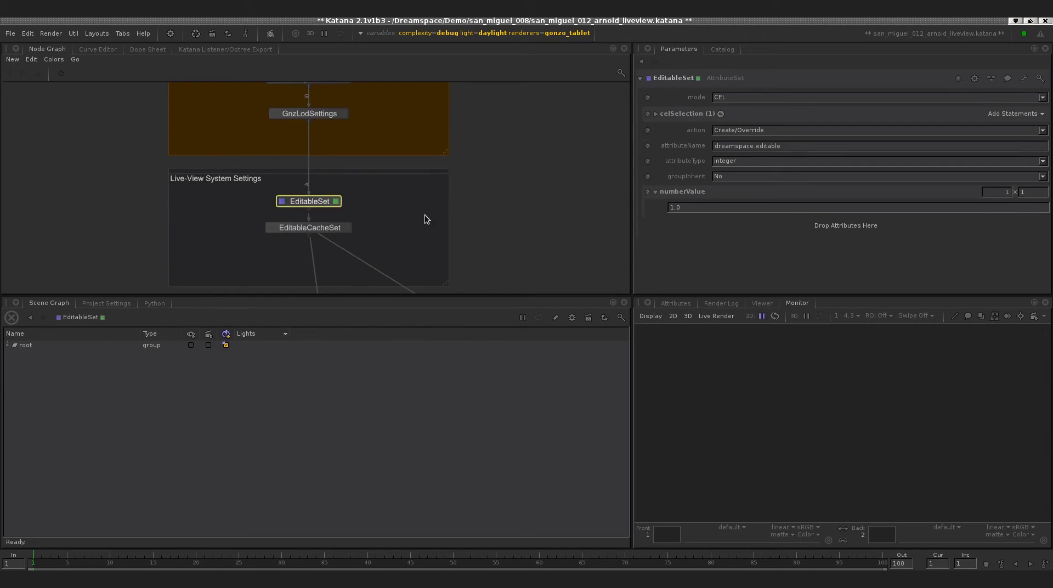
{"action": "triple_click", "coordinate": [773, 146]}
{"action": "middle_click_drag", "start_coordinate": [356, 225], "coordinate": [350, 211]}
{"action": "left_click", "coordinate": [329, 215]}
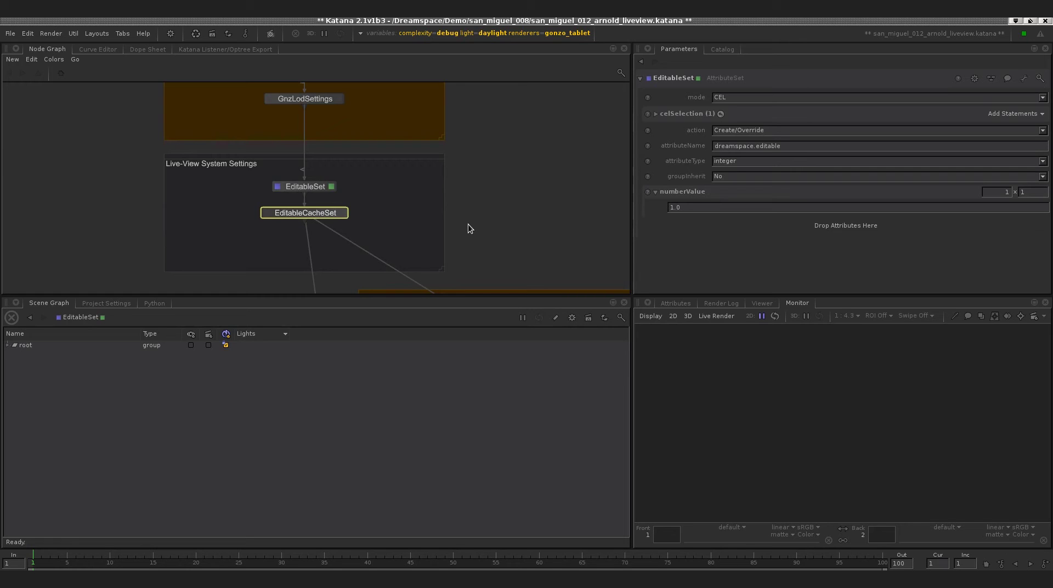
Step: Examine the prune nodes of the Render with Remote Tablet group, picking out PruneLowLODLeaves
{"action": "scroll", "coordinate": [468, 228], "scroll_direction": "up", "scroll_amount": 3}
{"action": "scroll", "coordinate": [515, 233], "scroll_direction": "down", "scroll_amount": 3}
{"action": "middle_click_drag", "start_coordinate": [423, 247], "coordinate": [412, 133]}
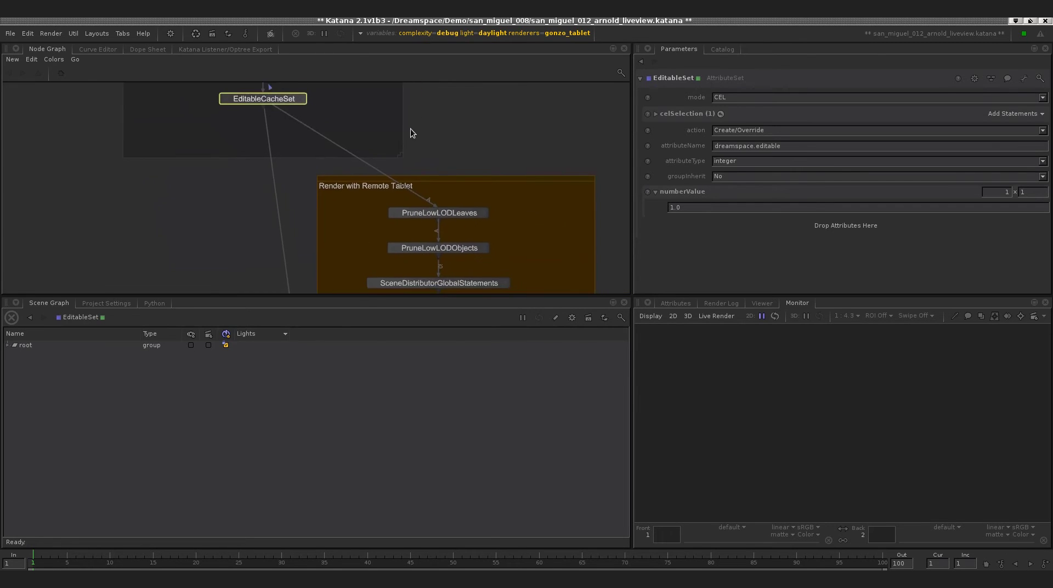
{"action": "middle_click_drag", "start_coordinate": [484, 204], "coordinate": [392, 141]}
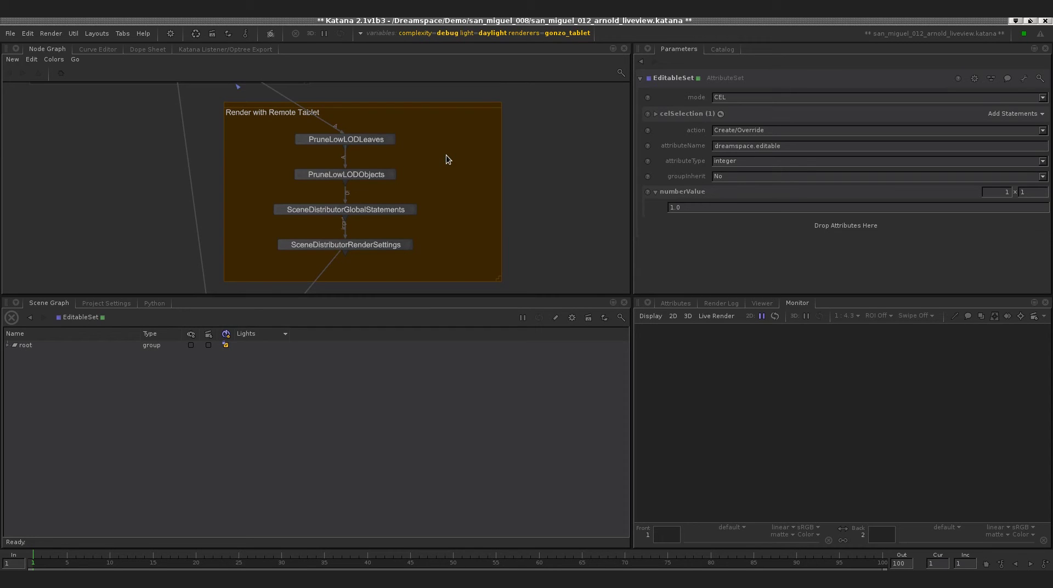
{"action": "left_click", "coordinate": [363, 140]}
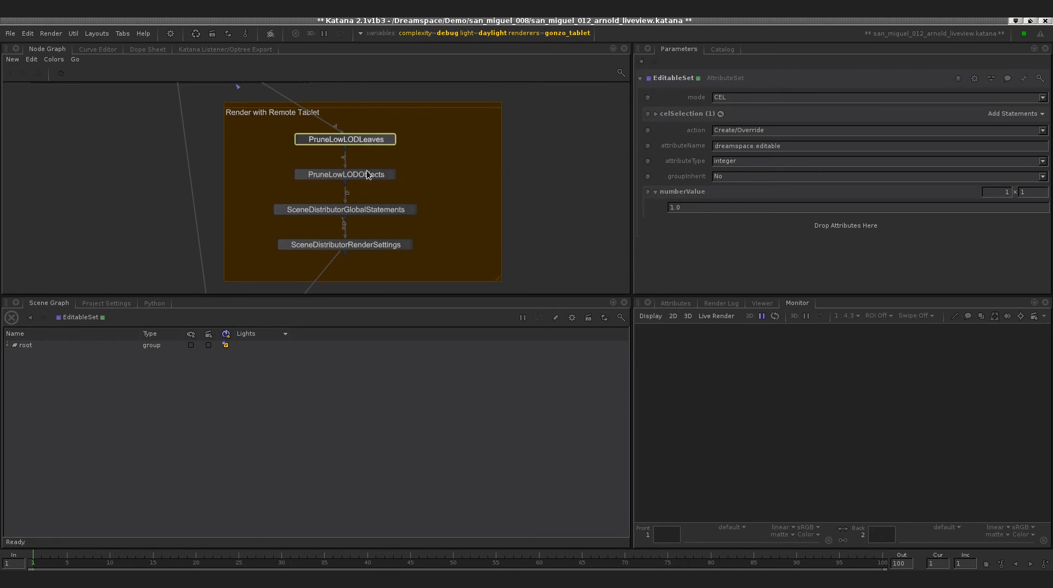
{"action": "left_click", "coordinate": [531, 173]}
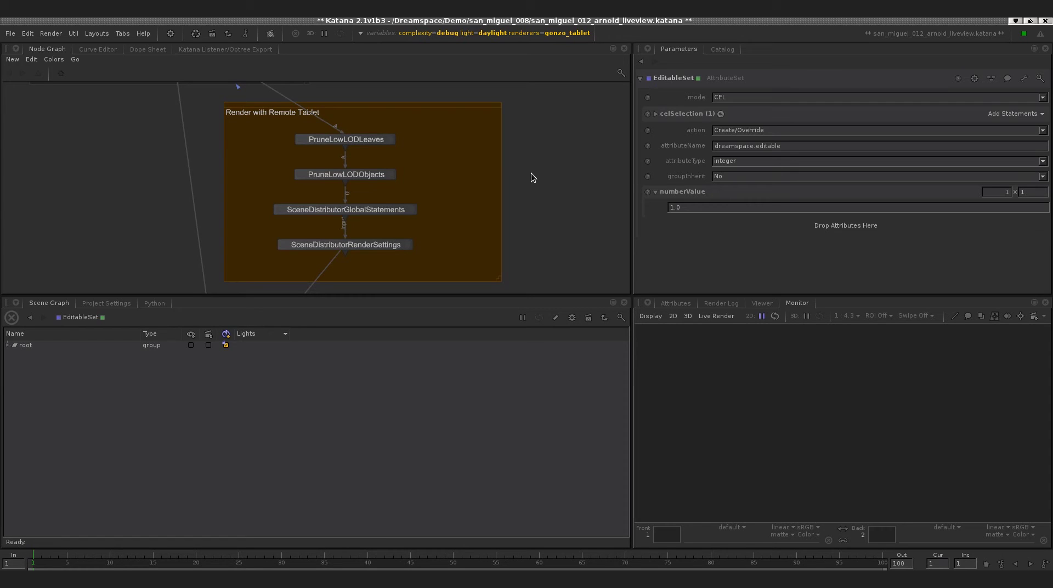
Step: Open the parameters of SceneDistributorGlobalStatements and examine the LOD mode and selection tag values in its script
{"action": "left_click", "coordinate": [389, 212]}
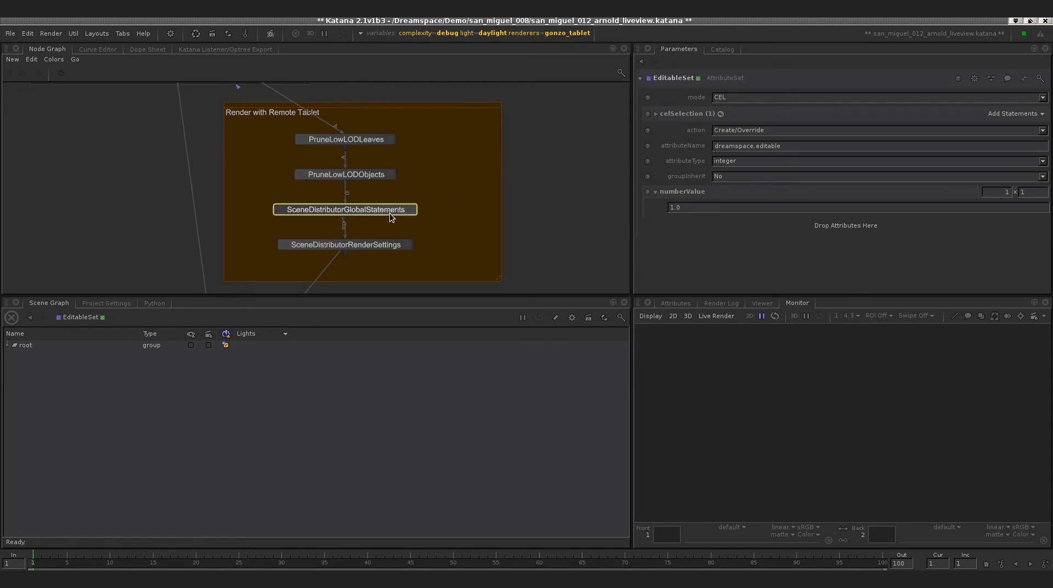
{"action": "left_click", "coordinate": [411, 211]}
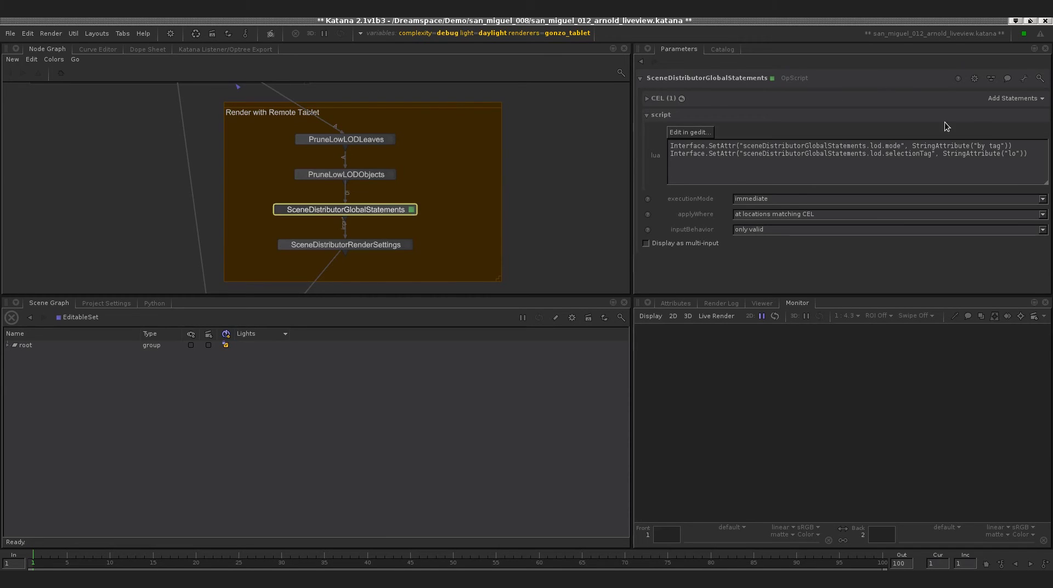
{"action": "left_click_drag", "start_coordinate": [974, 146], "coordinate": [1002, 148]}
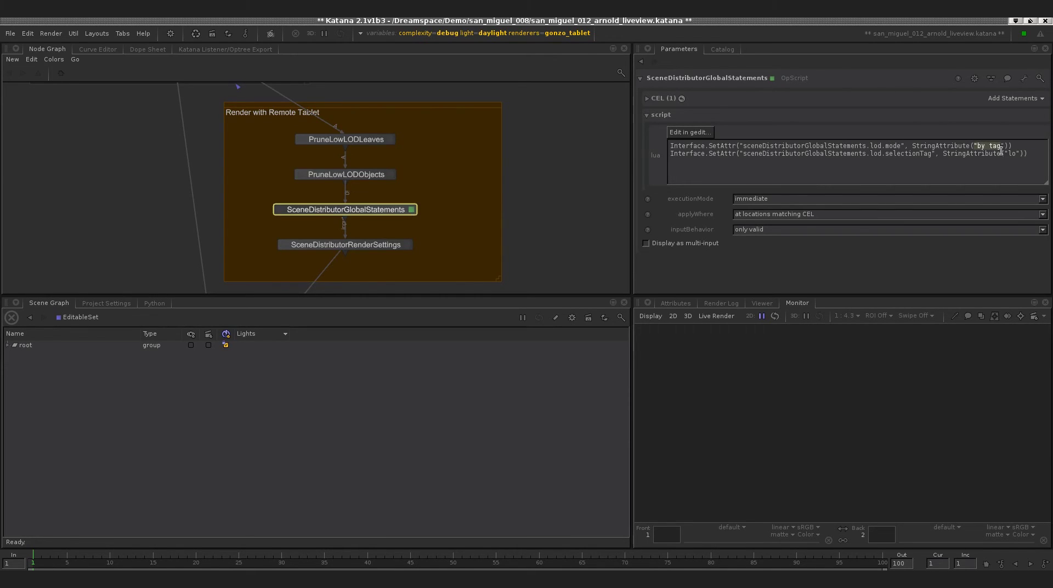
{"action": "left_click_drag", "start_coordinate": [1008, 154], "coordinate": [1016, 155]}
Step: Open the parameters of SceneDistributorRenderSettings and make it the viewed node in the Scene Graph
{"action": "middle_click_drag", "start_coordinate": [410, 232], "coordinate": [410, 187]}
{"action": "left_click", "coordinate": [382, 200]}
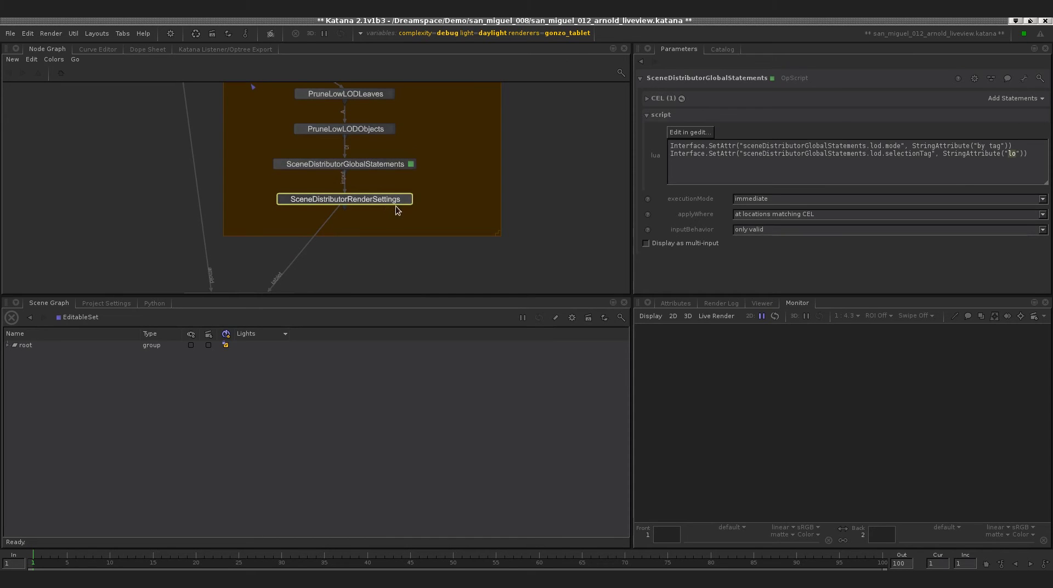
{"action": "left_click", "coordinate": [406, 200]}
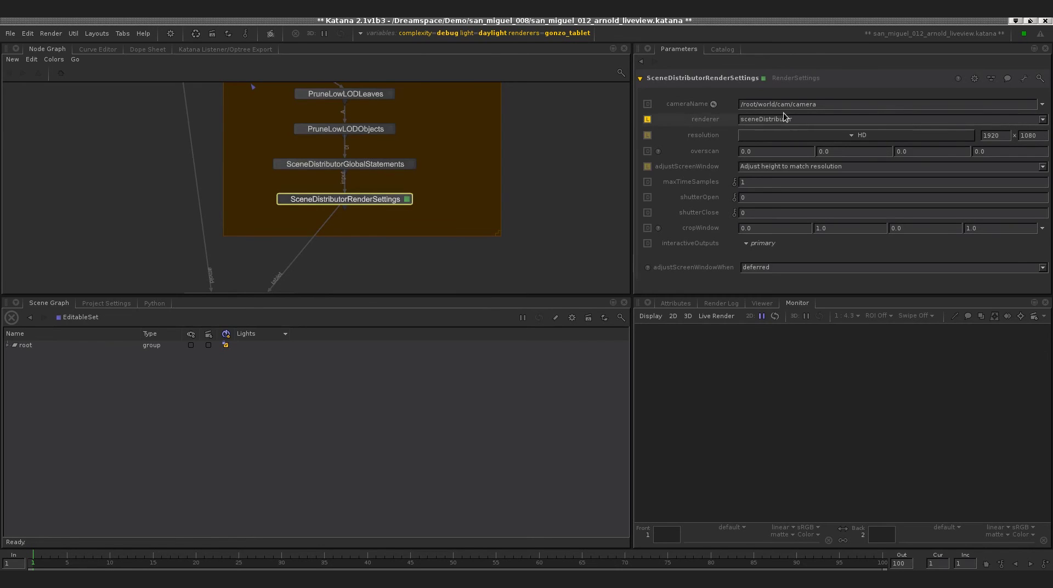
{"action": "middle_click_drag", "start_coordinate": [498, 219], "coordinate": [518, 252]}
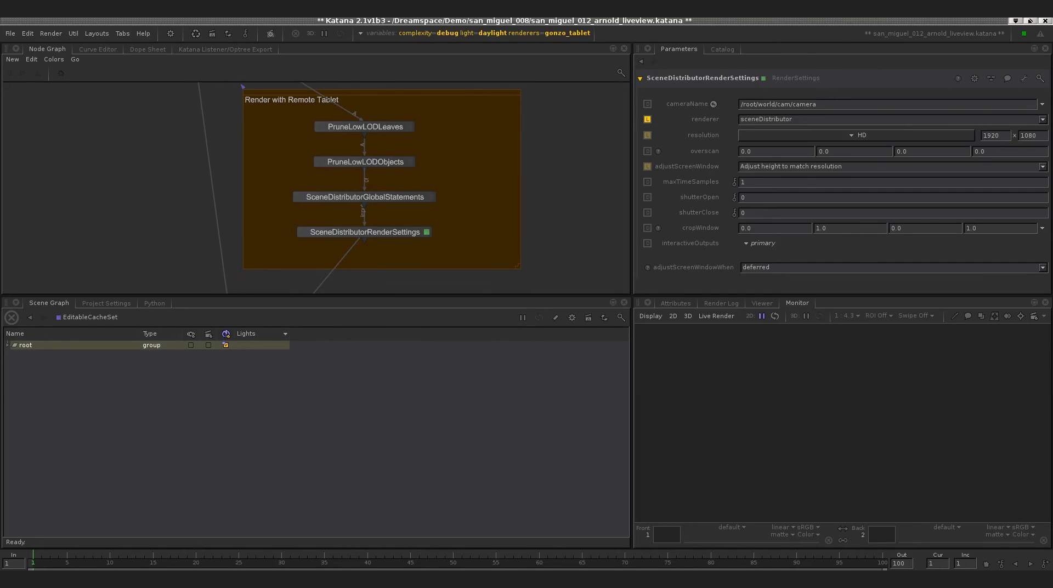
{"action": "middle_click_drag", "start_coordinate": [420, 229], "coordinate": [429, 200]}
{"action": "left_click", "coordinate": [396, 204]}
{"action": "key", "text": "v"}
{"action": "middle_click_drag", "start_coordinate": [554, 187], "coordinate": [539, 193]}
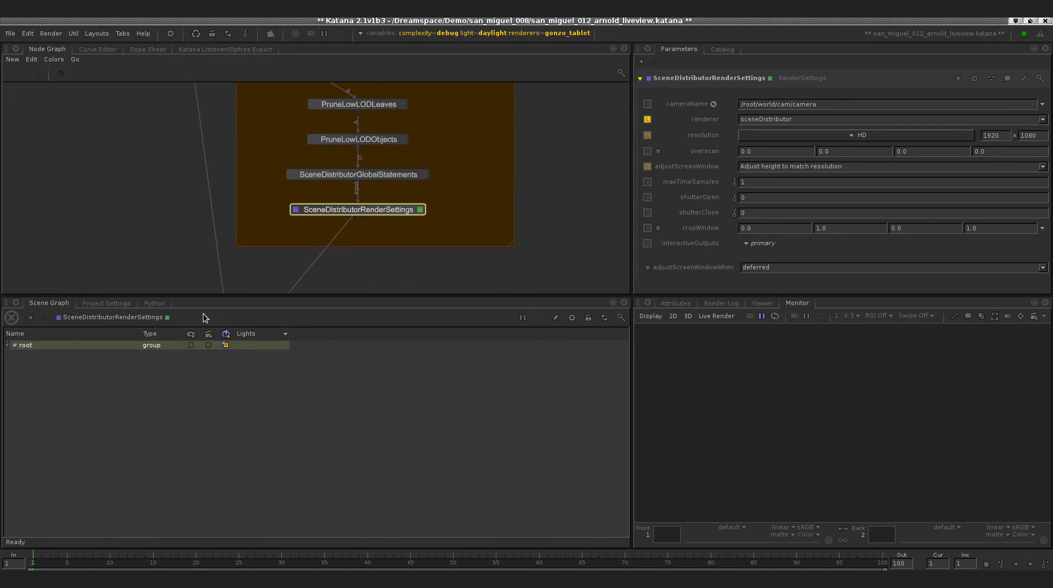
Step: Examine the root location's attributes, comparing the lod settings under sceneDistributorGlobalStatements and gonzoGlobalStatements
{"action": "left_click", "coordinate": [685, 305]}
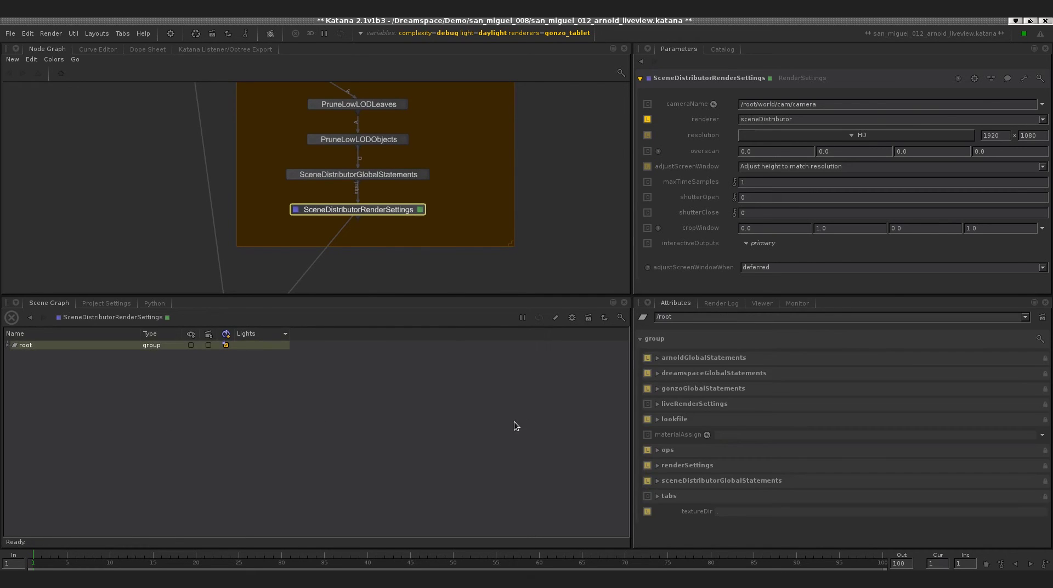
{"action": "left_click", "coordinate": [657, 481]}
{"action": "left_click", "coordinate": [663, 497]}
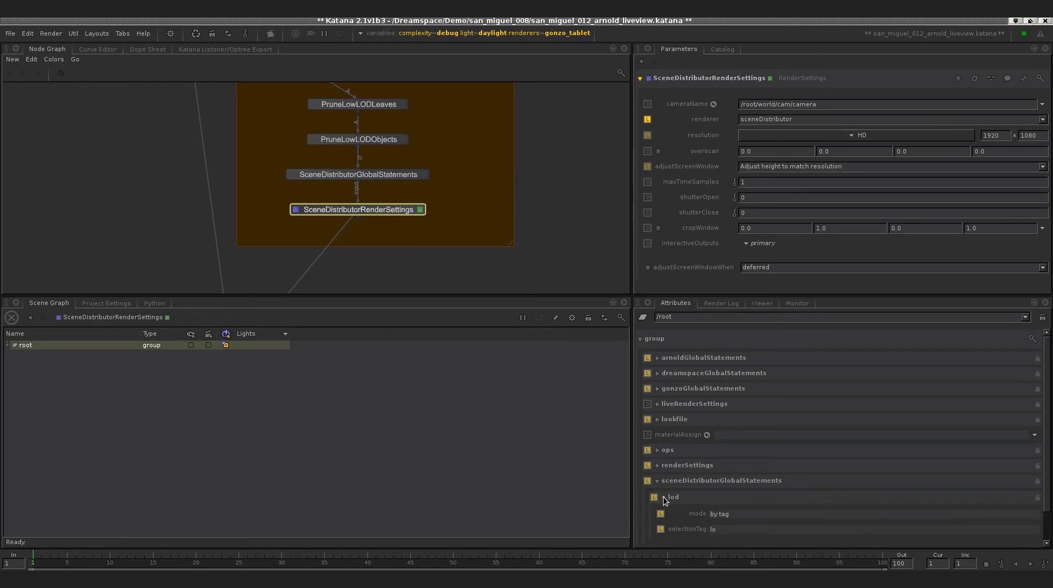
{"action": "scroll", "coordinate": [717, 527], "scroll_direction": "down", "scroll_amount": 1}
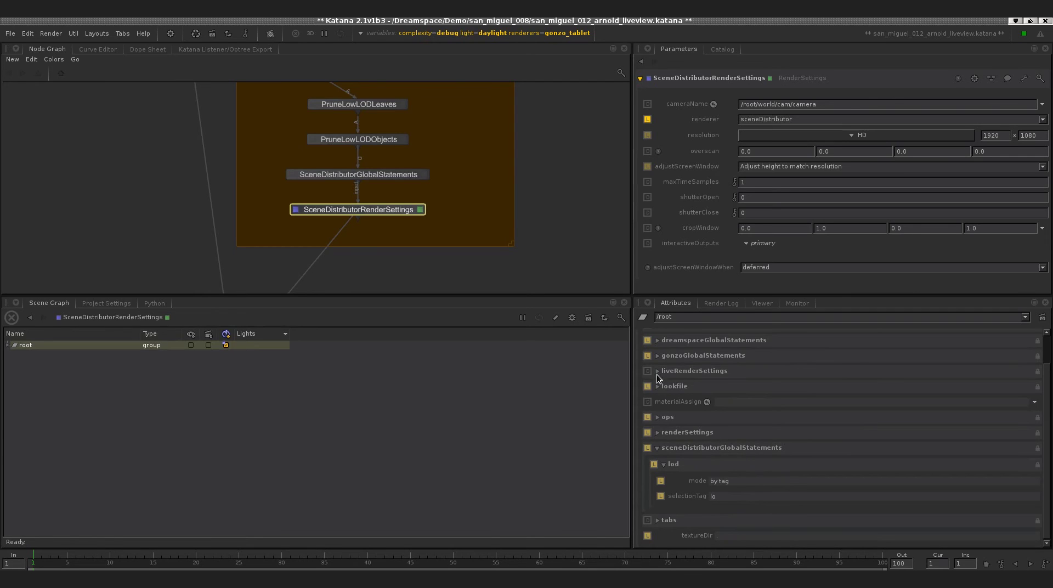
{"action": "left_click", "coordinate": [657, 355]}
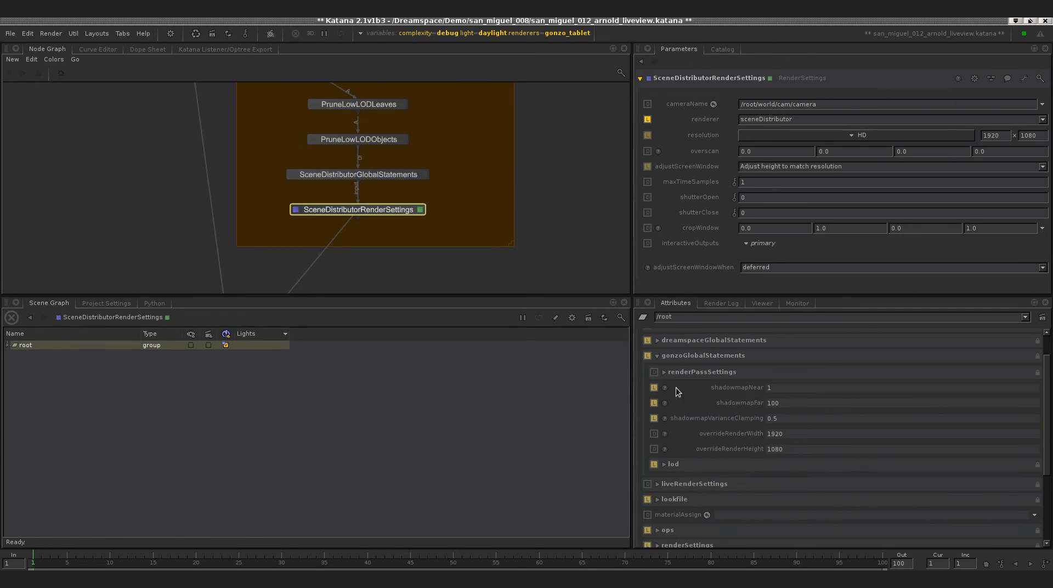
{"action": "left_click", "coordinate": [664, 465]}
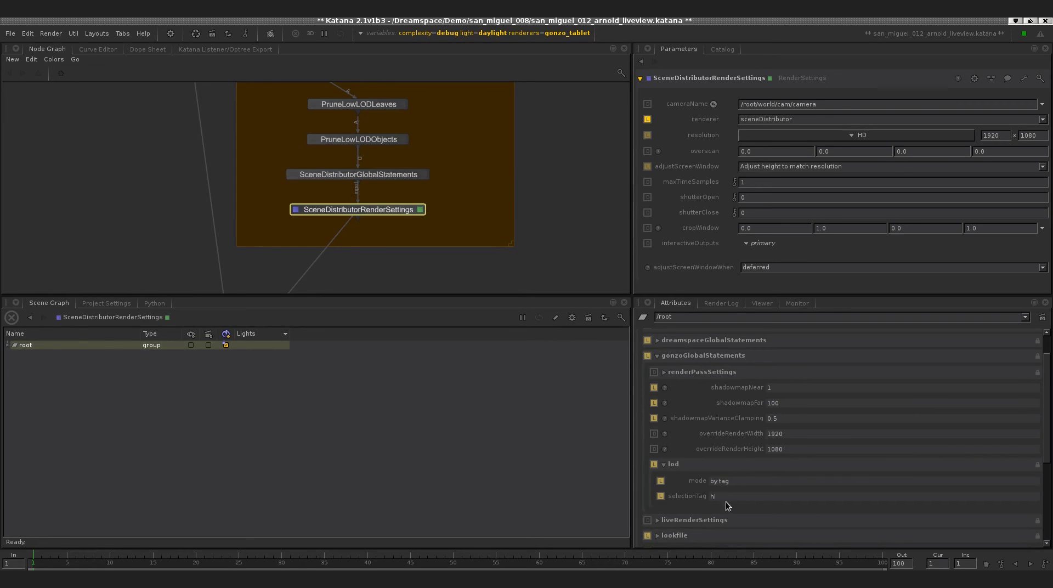
{"action": "scroll", "coordinate": [727, 505], "scroll_direction": "down", "scroll_amount": 2}
{"action": "scroll", "coordinate": [731, 466], "scroll_direction": "down", "scroll_amount": 2}
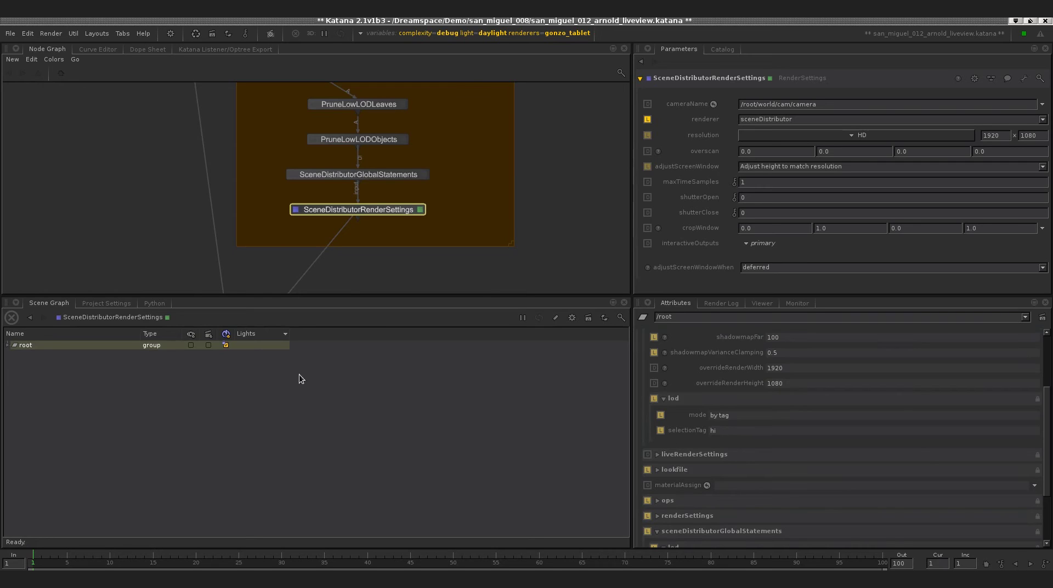
Step: Expand the scene hierarchy to show the gaffer lights, the camera and the geo assemblies, down to the table groups of tables_patio_plates
{"action": "left_click", "coordinate": [8, 345]}
{"action": "left_click", "coordinate": [15, 353]}
{"action": "left_click", "coordinate": [21, 362]}
{"action": "left_click", "coordinate": [27, 371]}
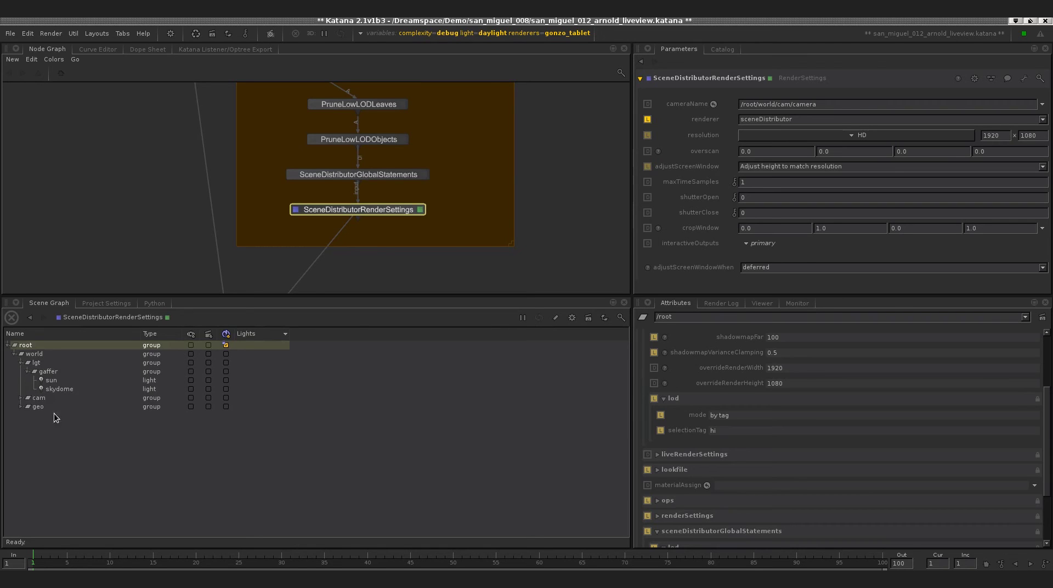
{"action": "left_click", "coordinate": [21, 398]}
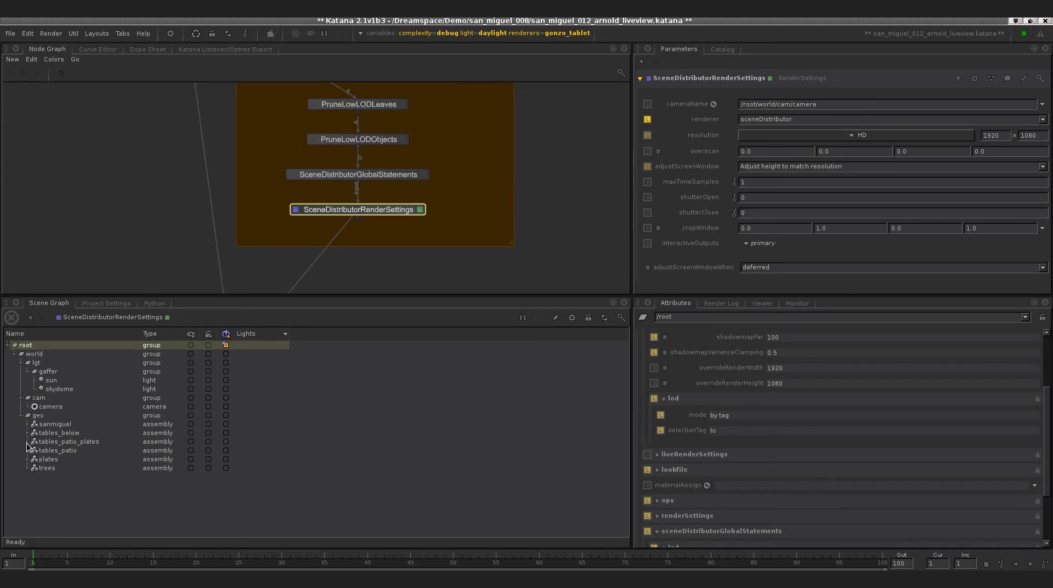
{"action": "left_click", "coordinate": [62, 443]}
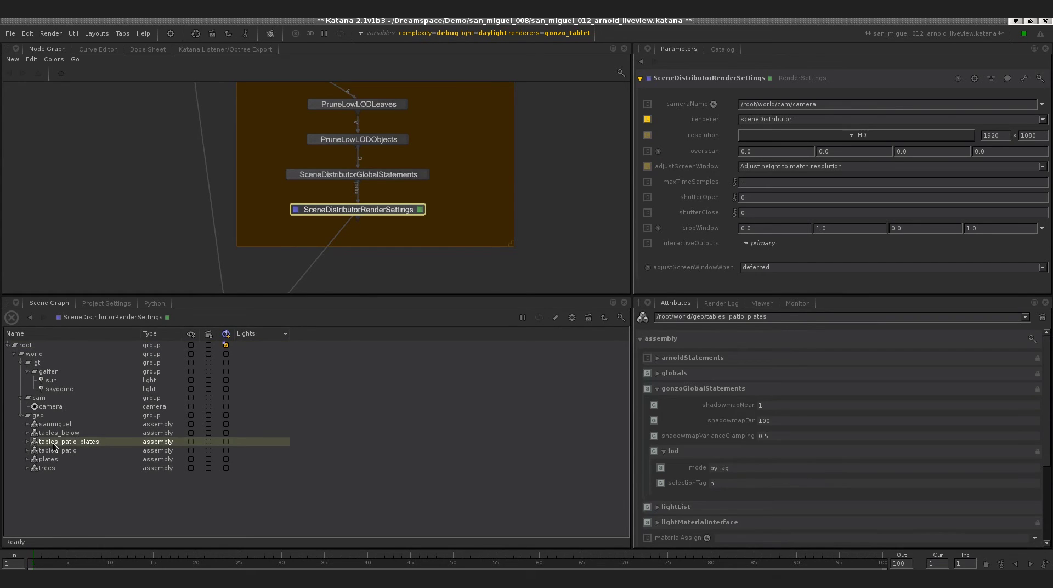
{"action": "left_click", "coordinate": [26, 442]}
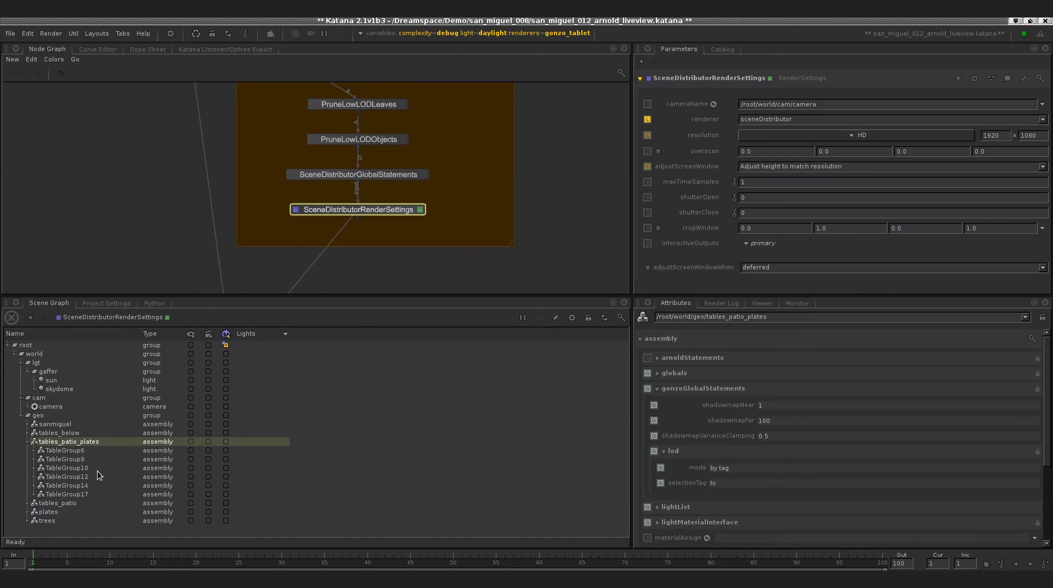
Step: Select TableGroup6 under tables_patio_plates and examine the editable value in its dreamspace attributes, with gonzoGlobalStatements collapsed
{"action": "left_click", "coordinate": [69, 451]}
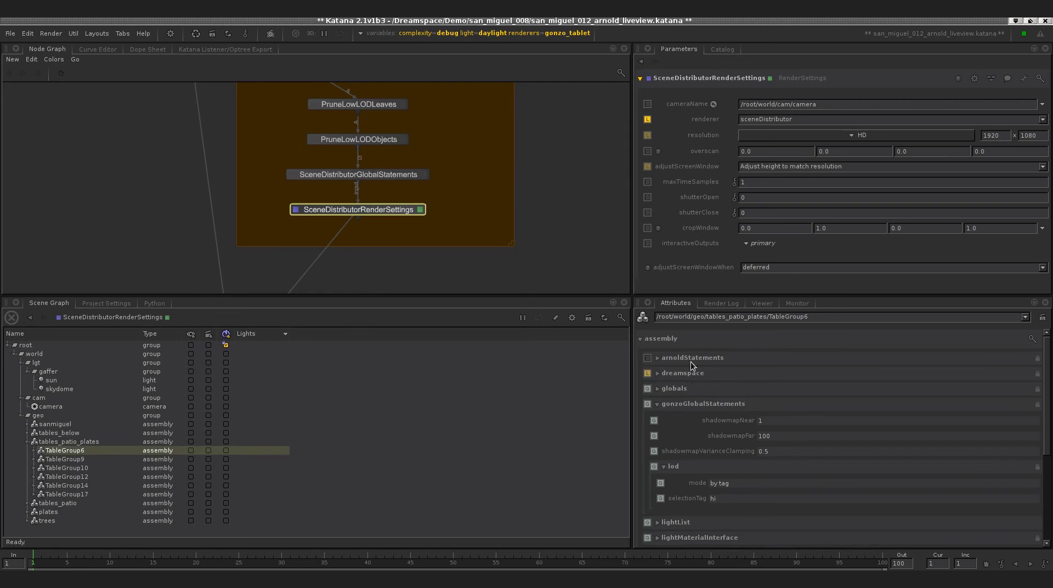
{"action": "left_click", "coordinate": [658, 405]}
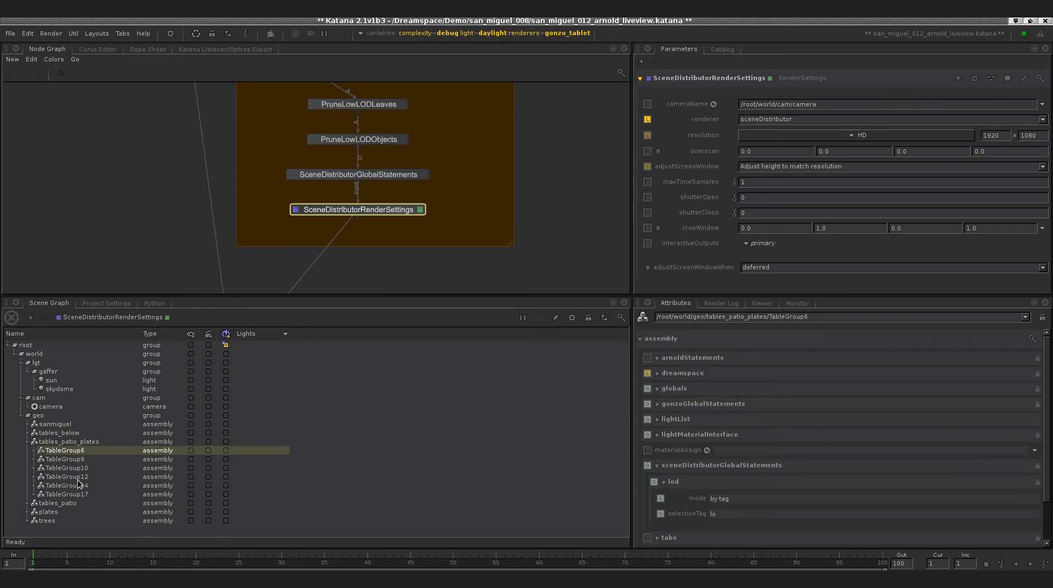
{"action": "left_click", "coordinate": [658, 373]}
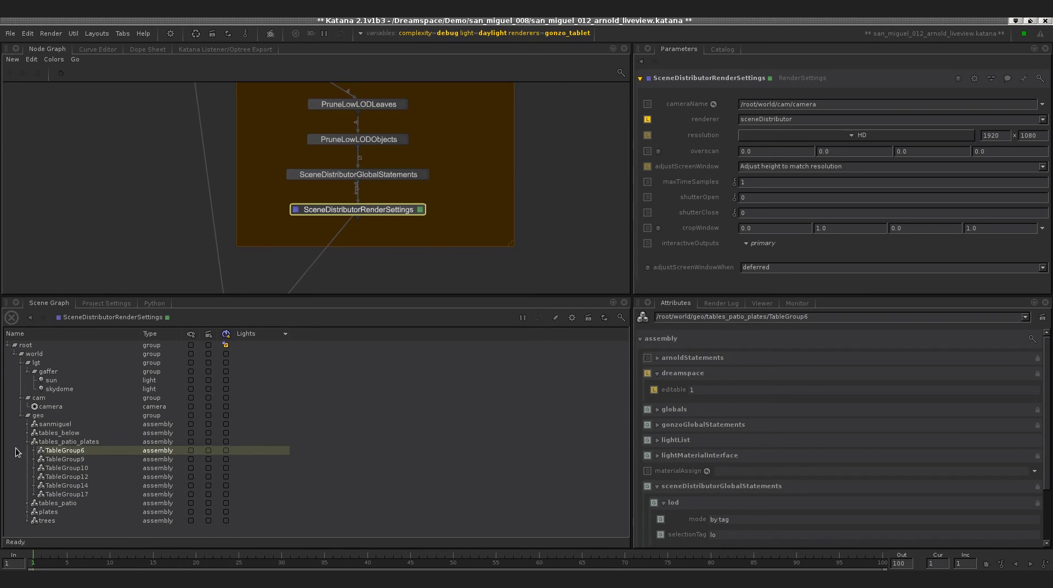
Step: Expand TableGroup6 and its Table group down to the Tablecloth level-of-detail locations, widening the Type column to show full type names
{"action": "left_click", "coordinate": [34, 451]}
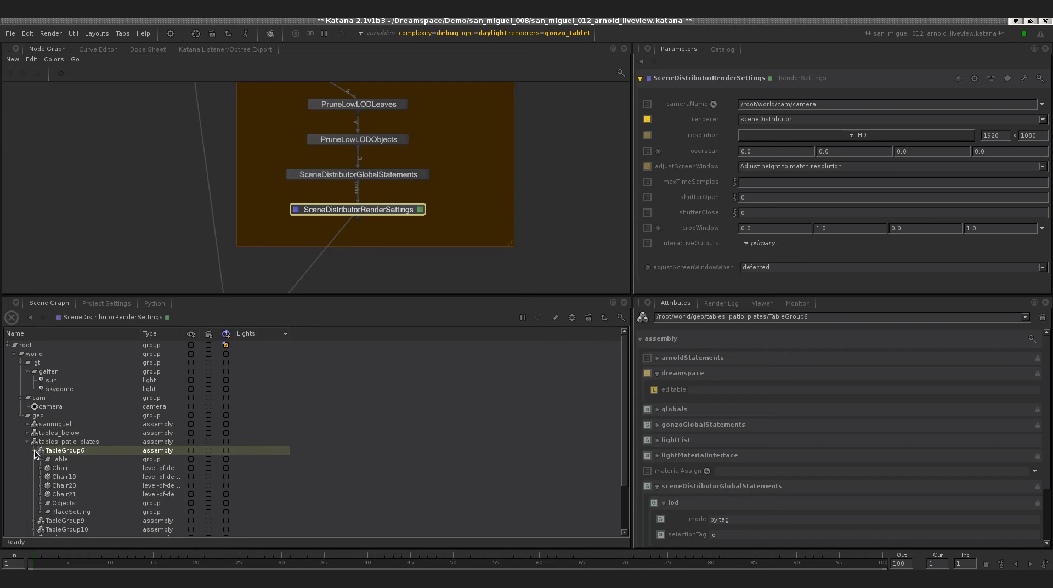
{"action": "left_click", "coordinate": [41, 459]}
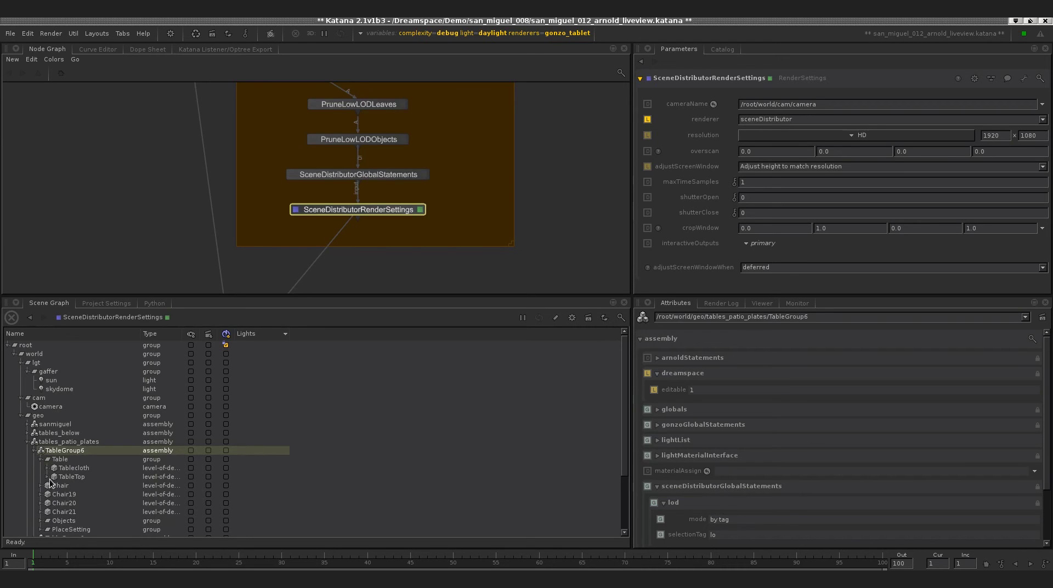
{"action": "double_click", "coordinate": [184, 333]}
{"action": "left_click", "coordinate": [82, 469]}
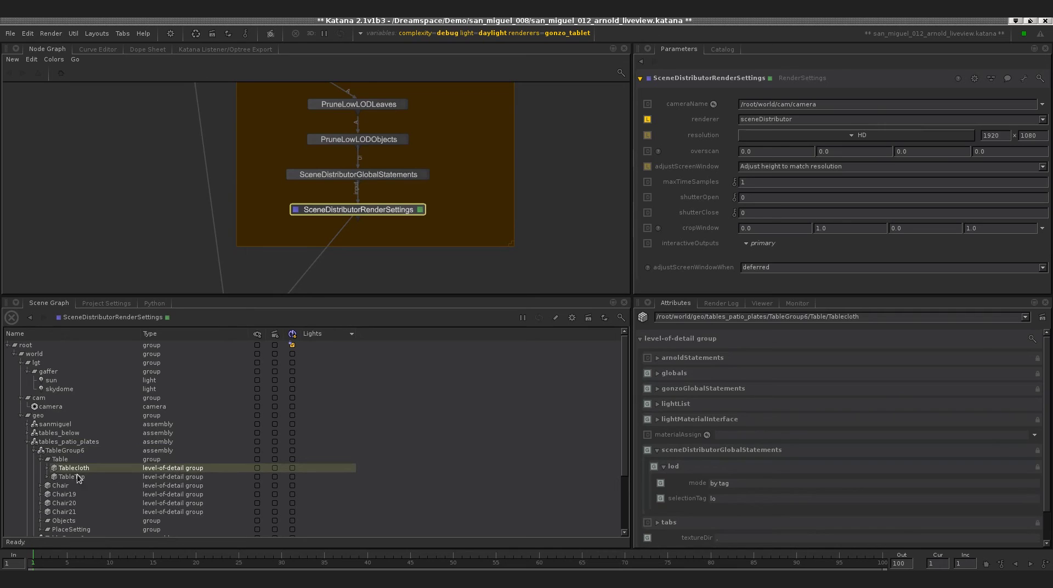
{"action": "left_click", "coordinate": [48, 467]}
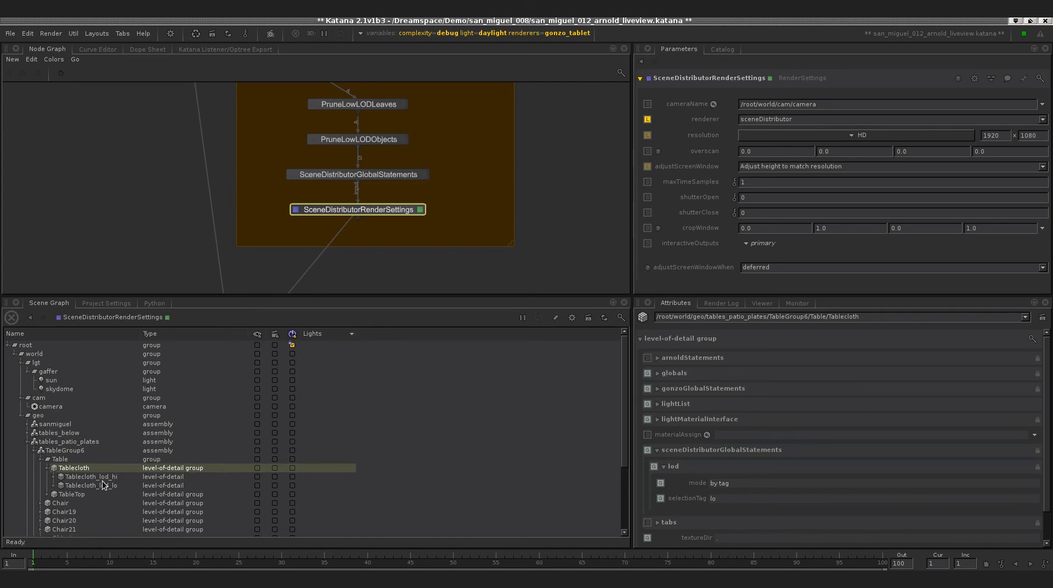
Step: Compare the info attributes of Tablecloth_lod_hi and Tablecloth_lod_lo, checking the componentLodTag and componentLodWeight of each
{"action": "left_click", "coordinate": [173, 477]}
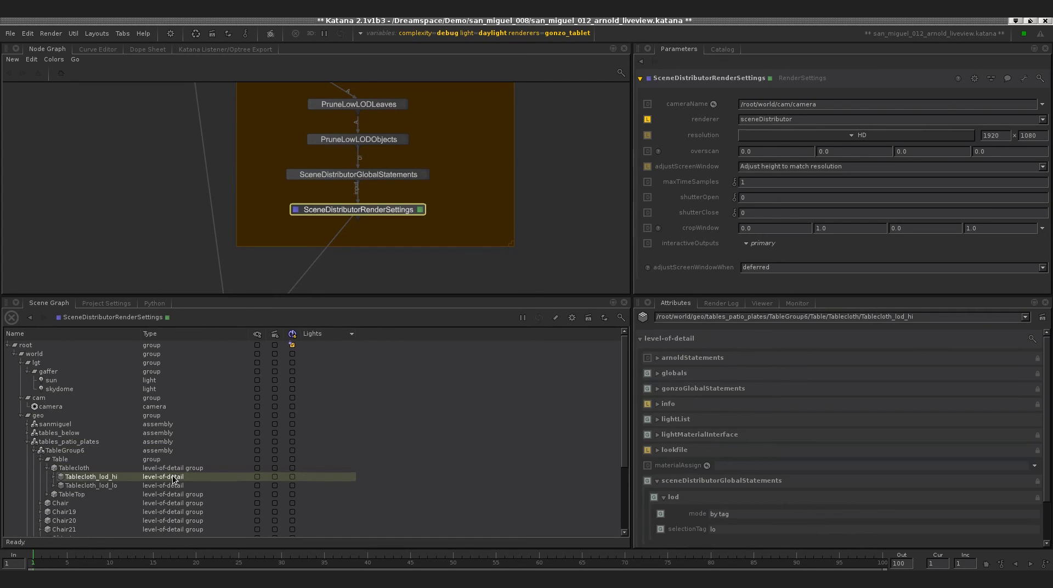
{"action": "left_click", "coordinate": [657, 405]}
{"action": "left_click", "coordinate": [106, 486]}
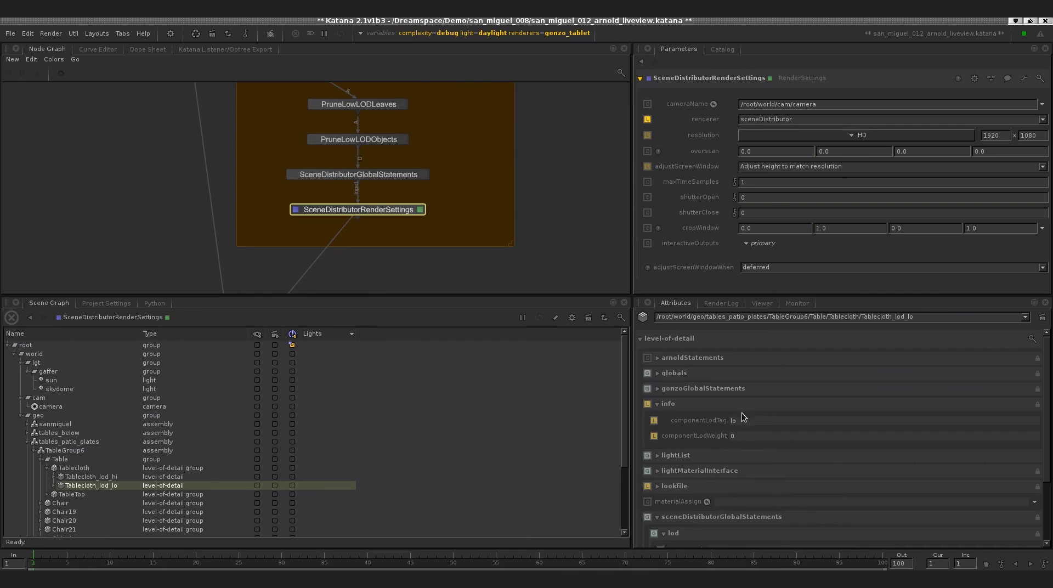
{"action": "left_click", "coordinate": [170, 476]}
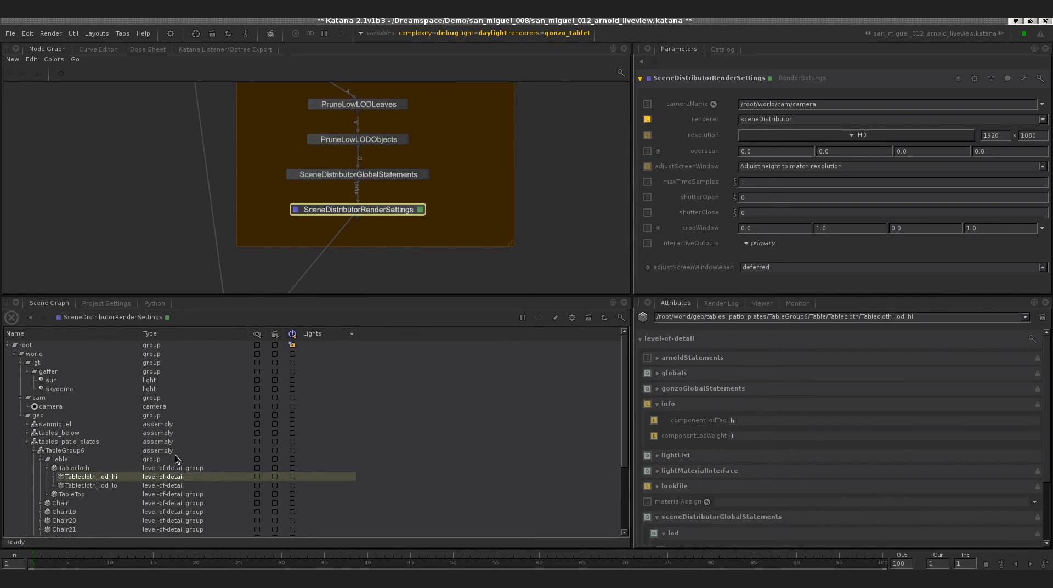
{"action": "scroll", "coordinate": [176, 455], "scroll_direction": "down", "scroll_amount": 1}
{"action": "scroll", "coordinate": [175, 455], "scroll_direction": "down", "scroll_amount": 1}
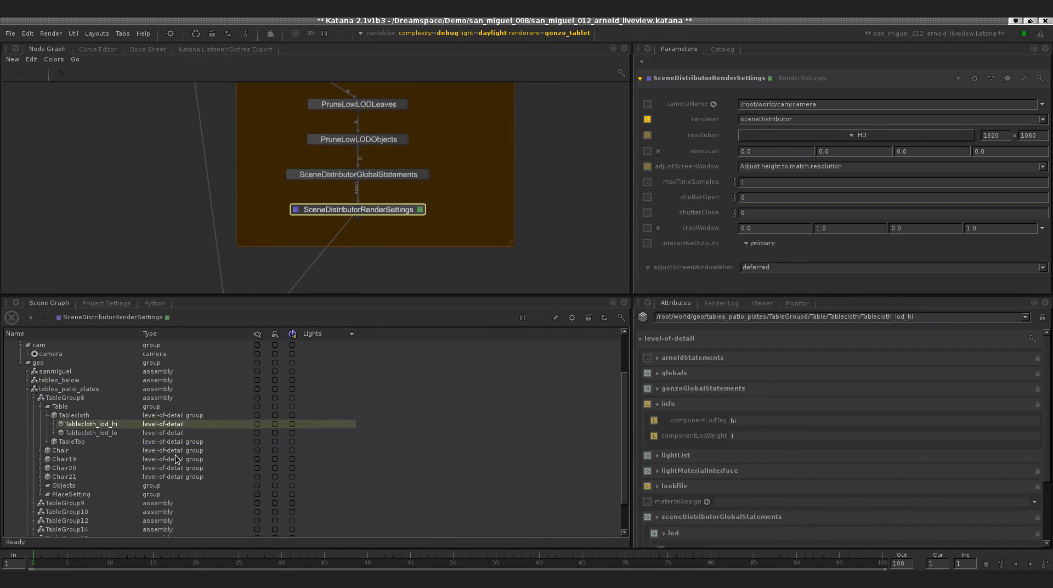
{"action": "scroll", "coordinate": [170, 452], "scroll_direction": "up", "scroll_amount": 1}
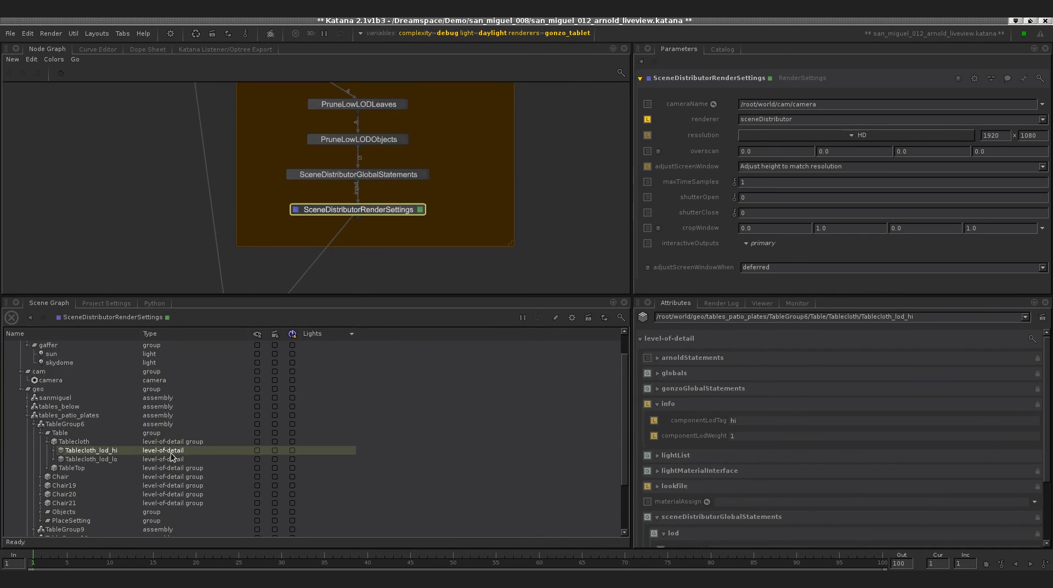
{"action": "scroll", "coordinate": [170, 452], "scroll_direction": "up", "scroll_amount": 1}
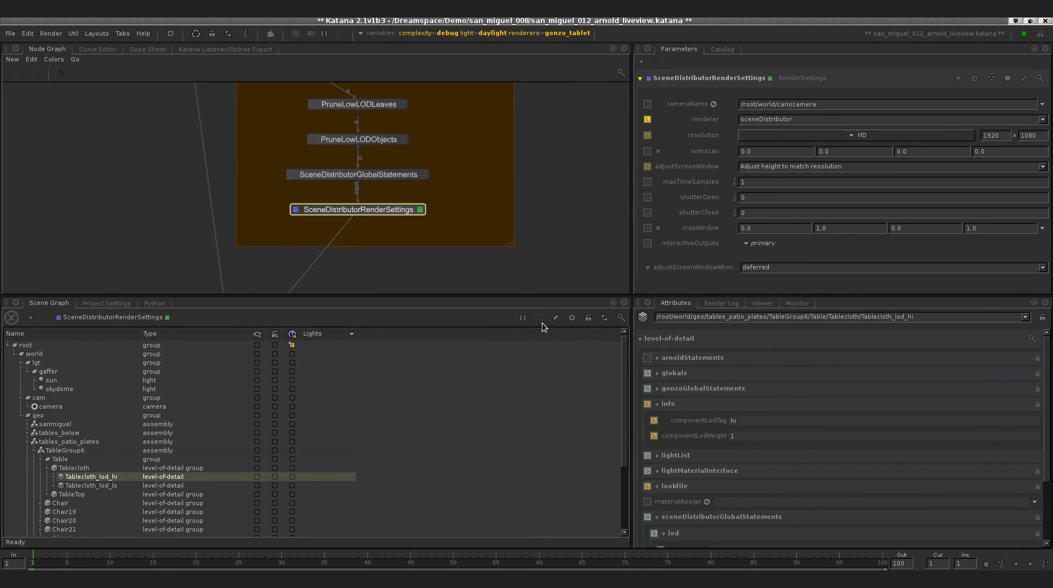
Step: Load the SanMiguelPreview scene graph bookmark and look through the scene camera in the Viewer
{"action": "left_click", "coordinate": [560, 317]}
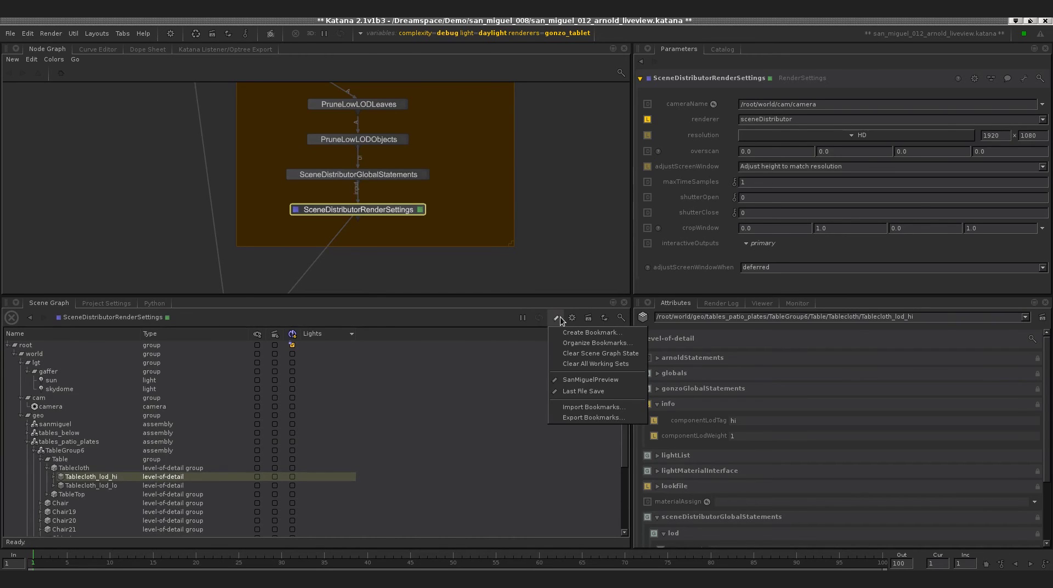
{"action": "left_click", "coordinate": [586, 381]}
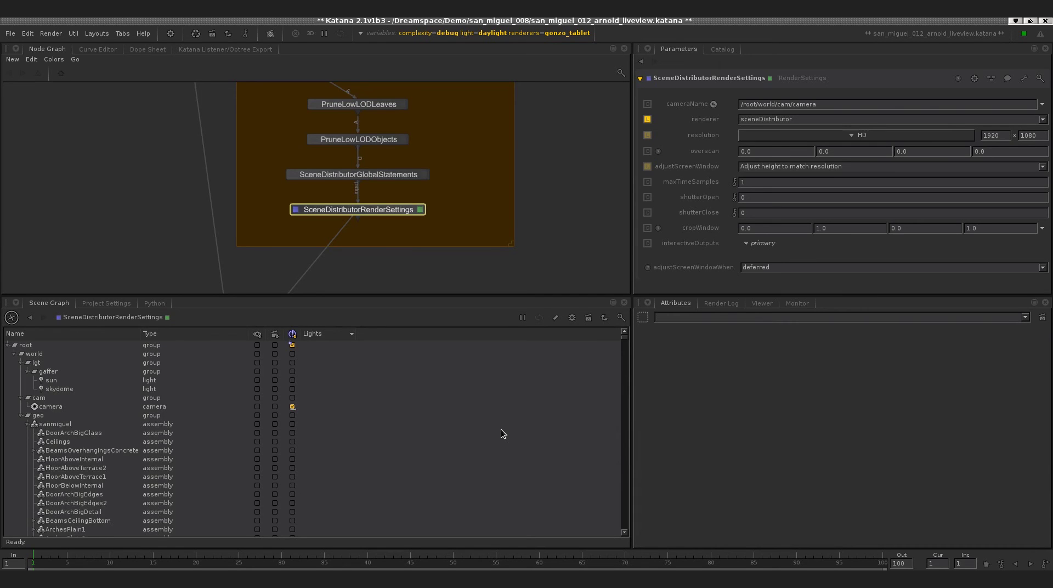
{"action": "left_click", "coordinate": [763, 304]}
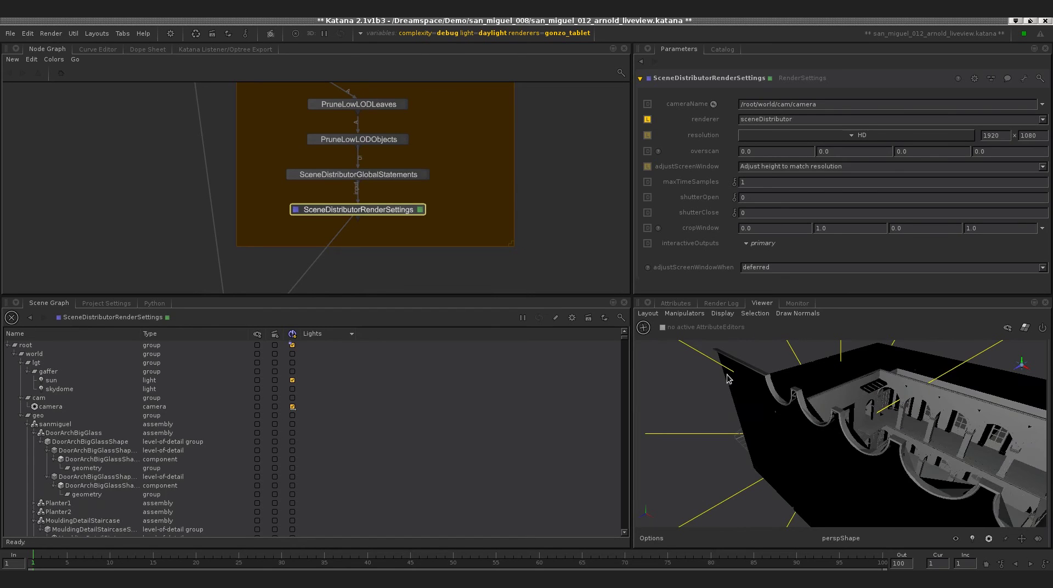
{"action": "left_click", "coordinate": [850, 539]}
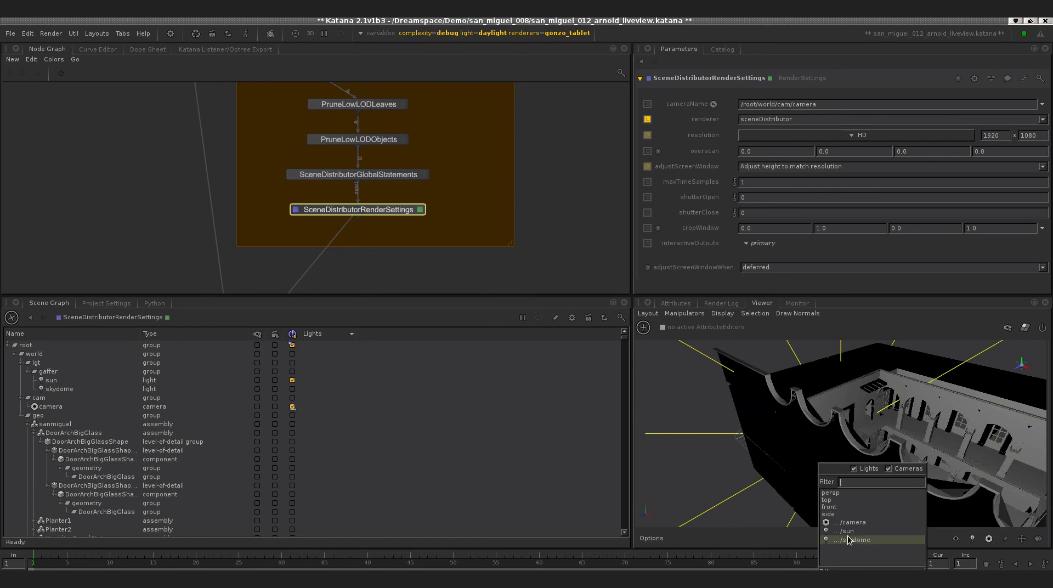
{"action": "left_click", "coordinate": [853, 525]}
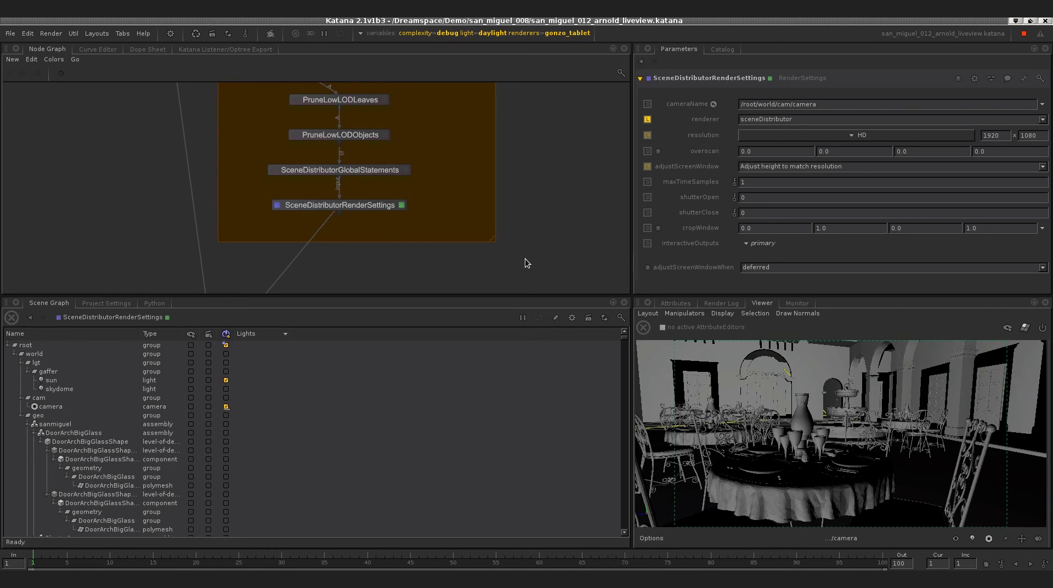
Step: Start a live render from SceneDistributorRenderSettings and show the Render Log to follow the scene distribution
{"action": "left_click", "coordinate": [363, 206]}
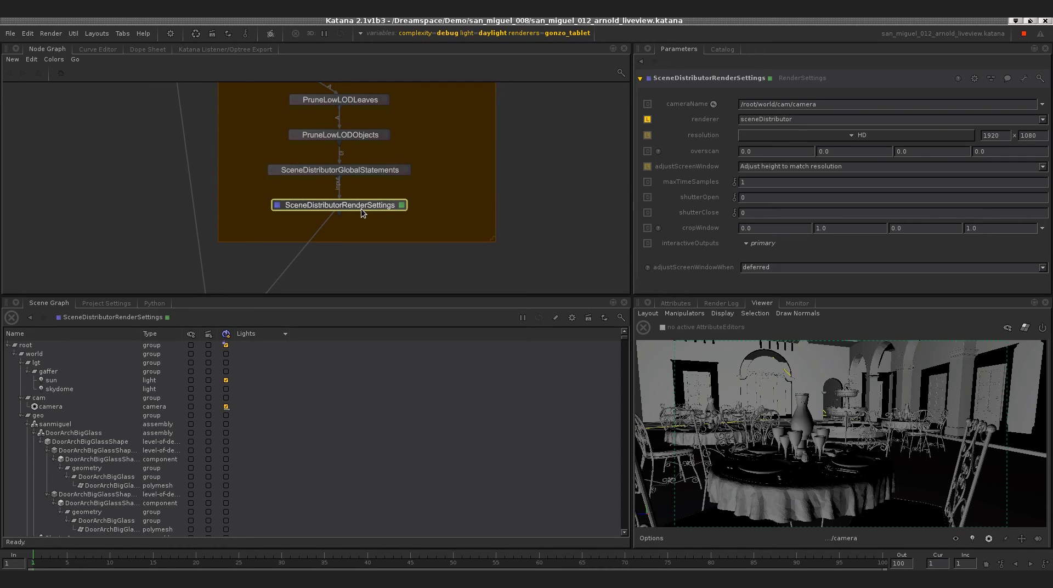
{"action": "right_click", "coordinate": [361, 211]}
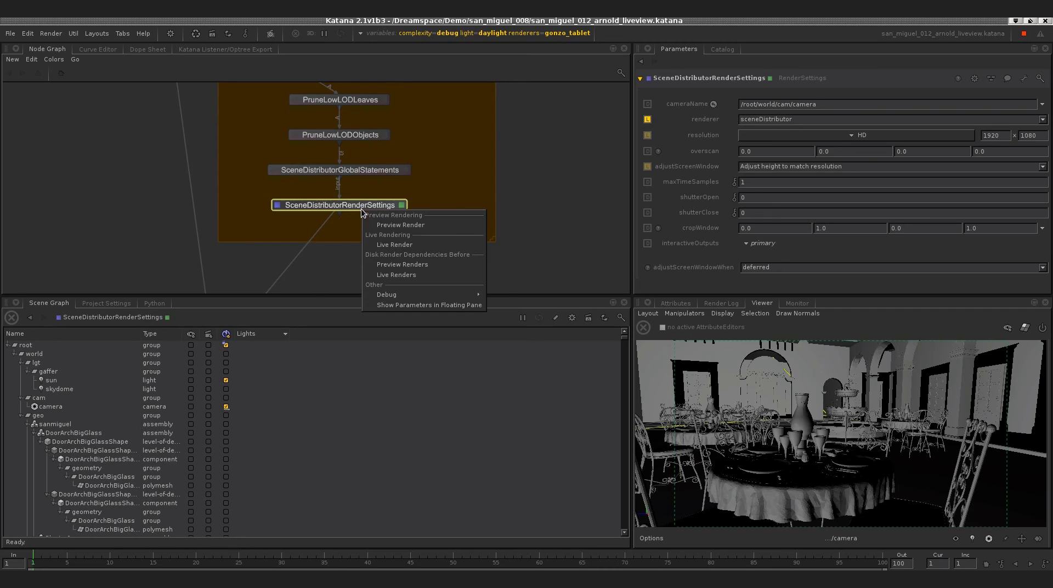
{"action": "left_click", "coordinate": [386, 245]}
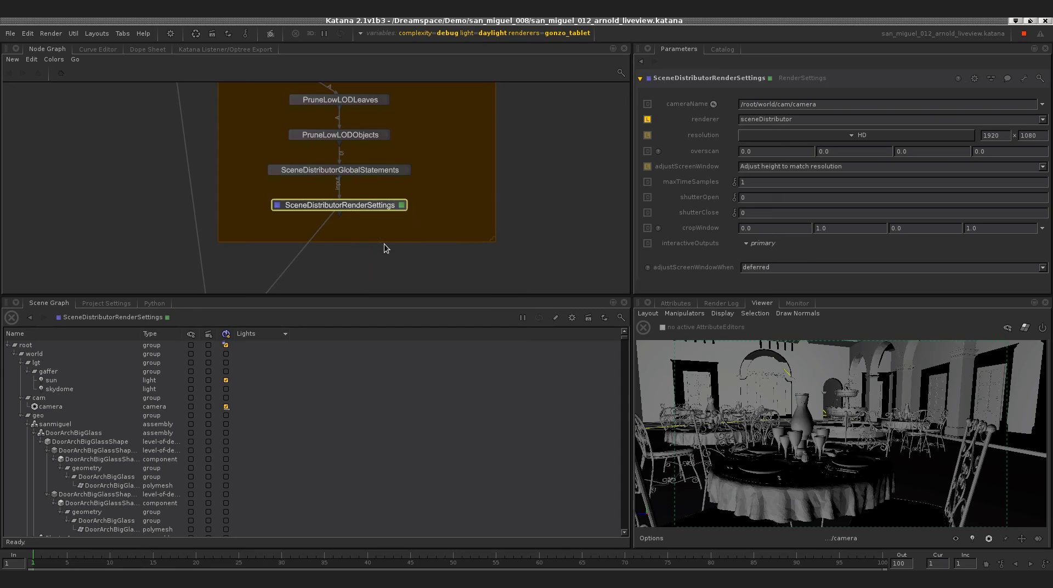
{"action": "left_click", "coordinate": [722, 304]}
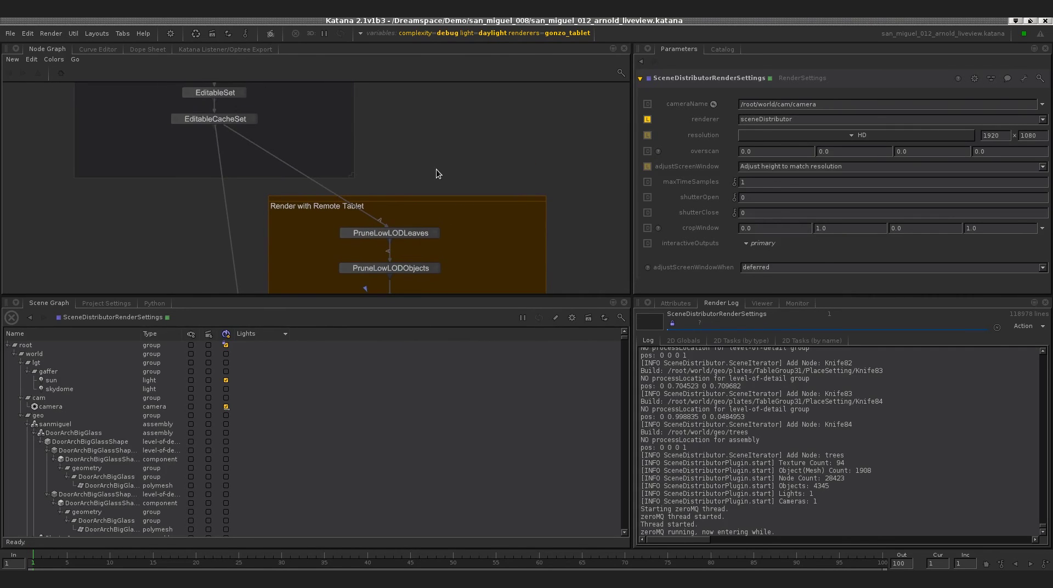
Step: Make EditableCacheSet in the Live-View System Settings group the viewed node and open its parameters
{"action": "middle_click_drag", "start_coordinate": [436, 168], "coordinate": [435, 188]}
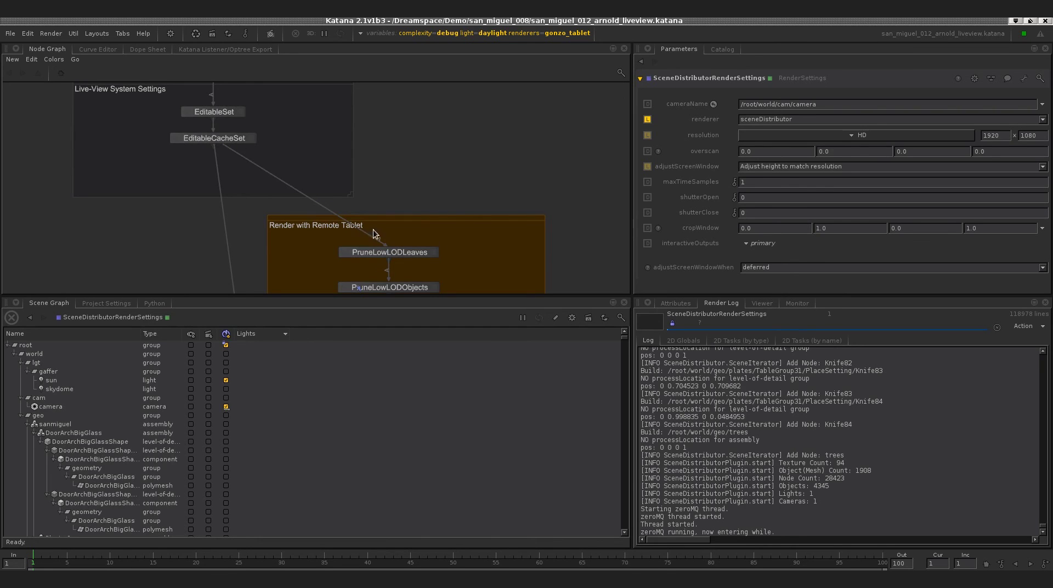
{"action": "left_click", "coordinate": [230, 144]}
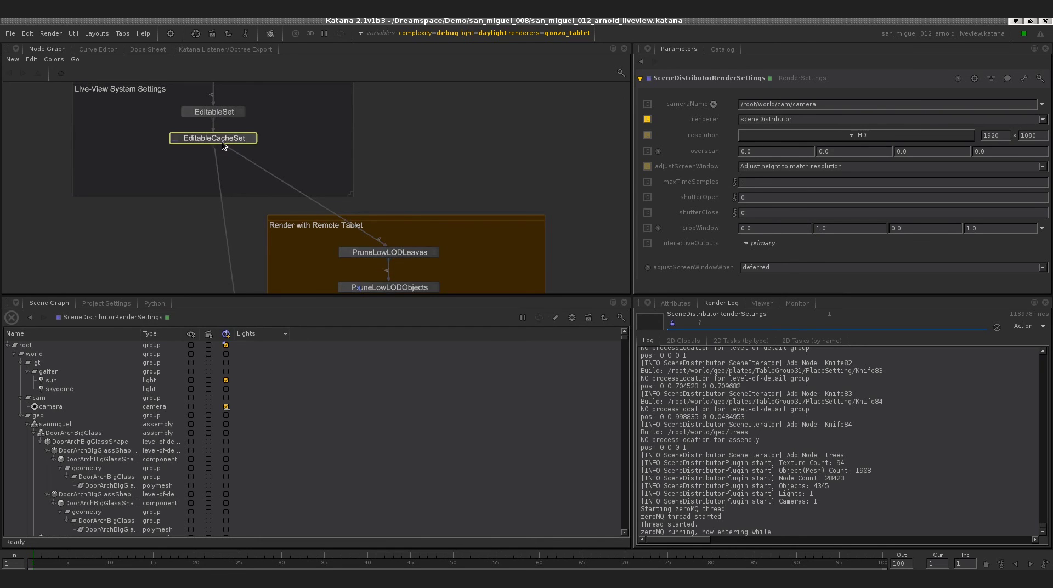
{"action": "double_click", "coordinate": [222, 141]}
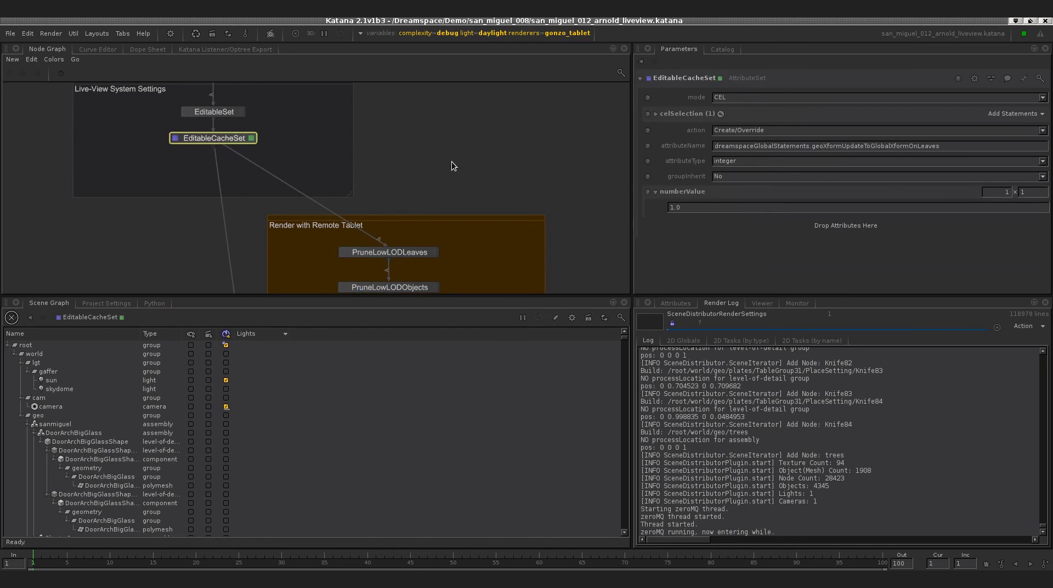
Step: Open the Katana Listener Live Update tab and dock it beside the Parameters and Catalog tabs
{"action": "left_click", "coordinate": [122, 33]}
{"action": "mouse_move", "coordinate": [185, 297]}
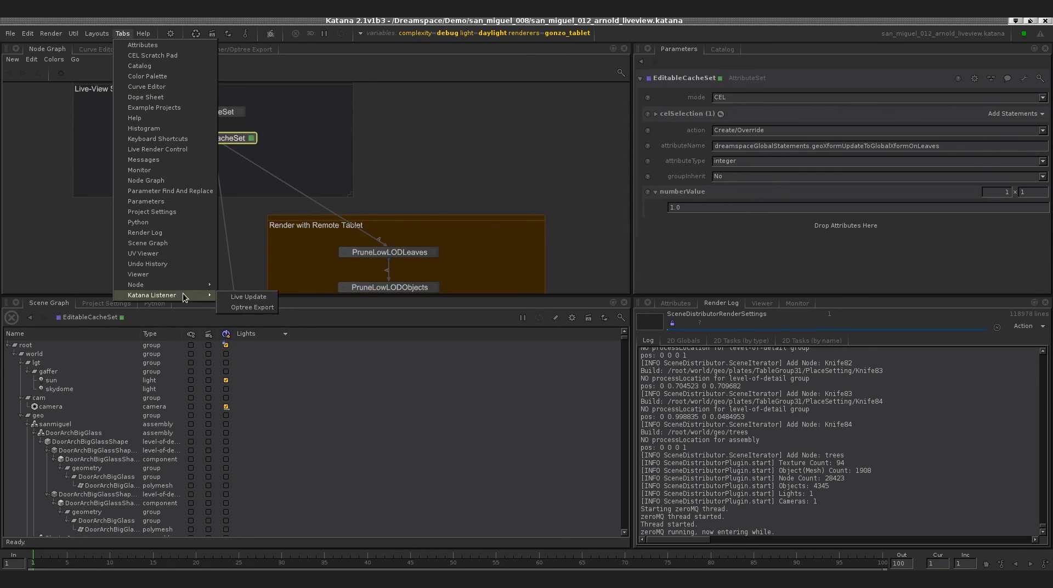
{"action": "left_click", "coordinate": [249, 297]}
{"action": "left_click_drag", "start_coordinate": [92, 359], "coordinate": [757, 47]}
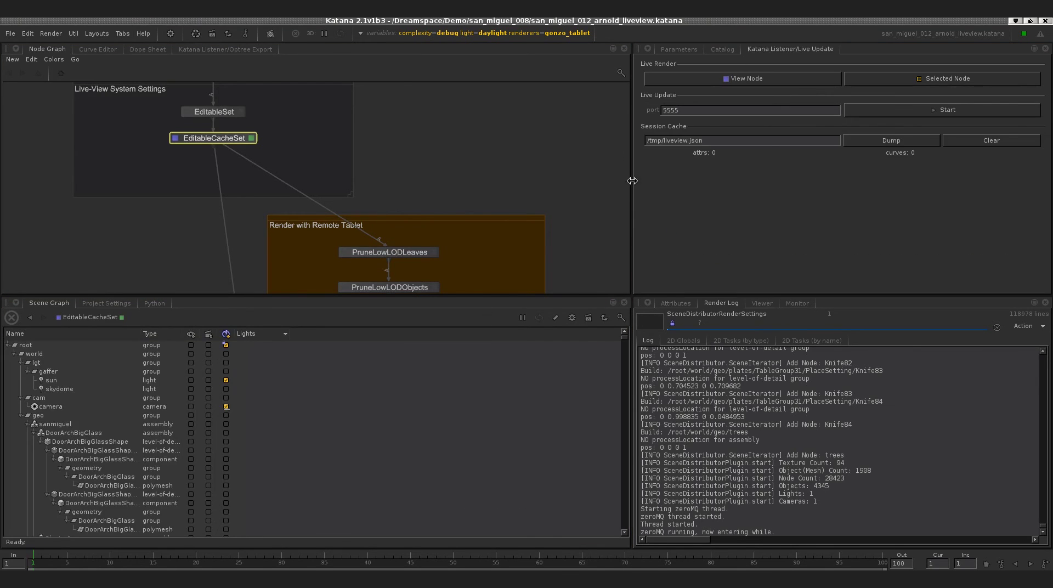
Step: Start a live render of the view node and show its image in the Monitor, docked beside the Node Graph
{"action": "left_click", "coordinate": [733, 81]}
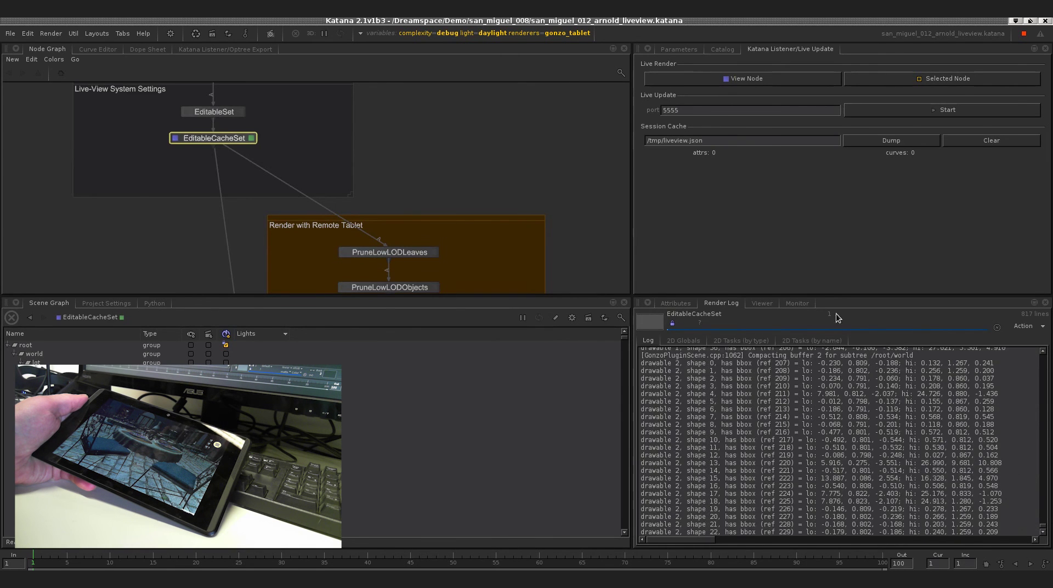
{"action": "left_click", "coordinate": [796, 303]}
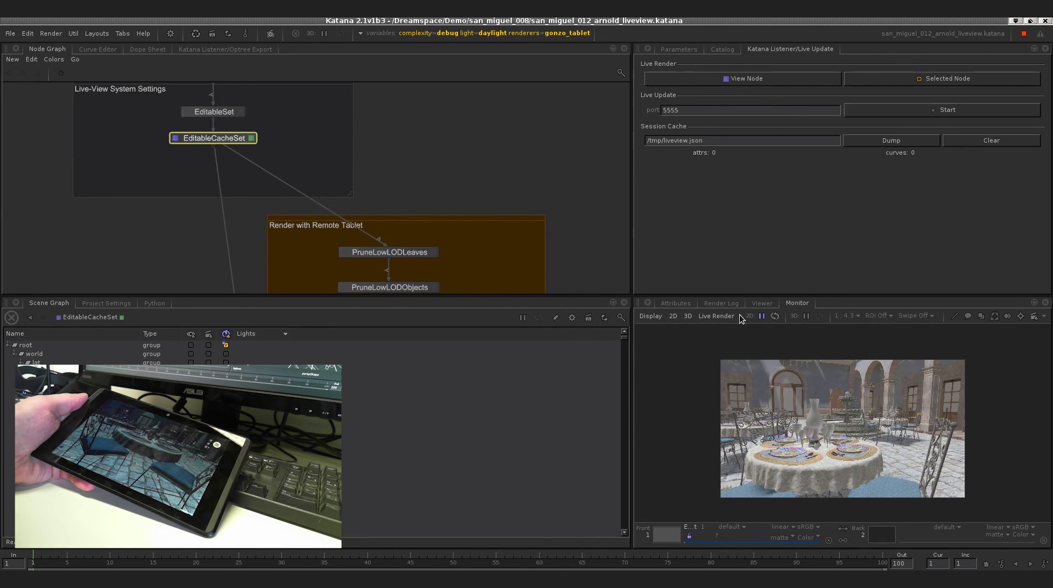
{"action": "left_click_drag", "start_coordinate": [797, 303], "coordinate": [288, 48]}
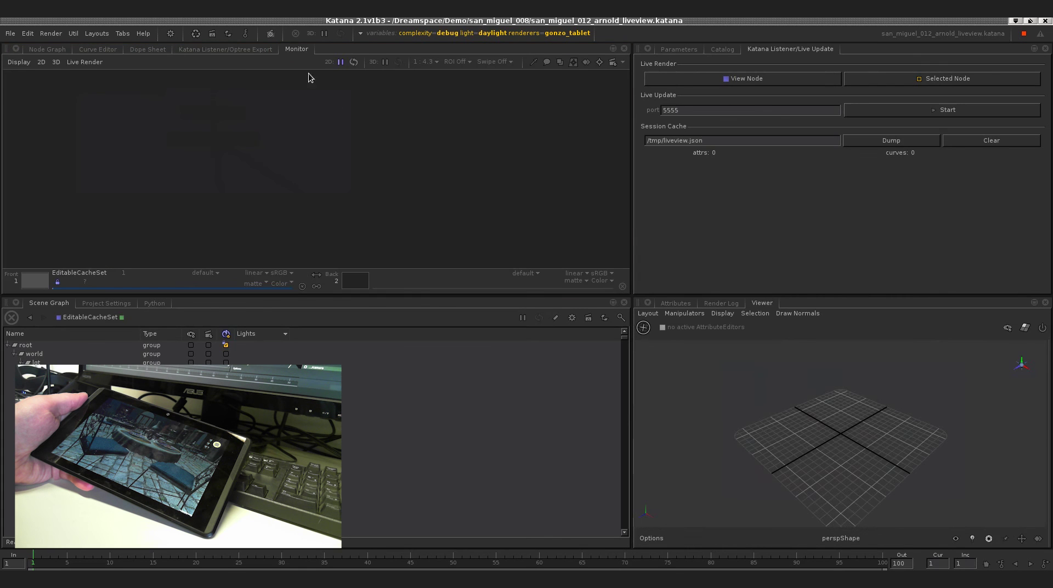
{"action": "middle_click_drag", "start_coordinate": [414, 204], "coordinate": [303, 155]}
{"action": "scroll", "coordinate": [304, 155], "scroll_direction": "up", "scroll_amount": 2}
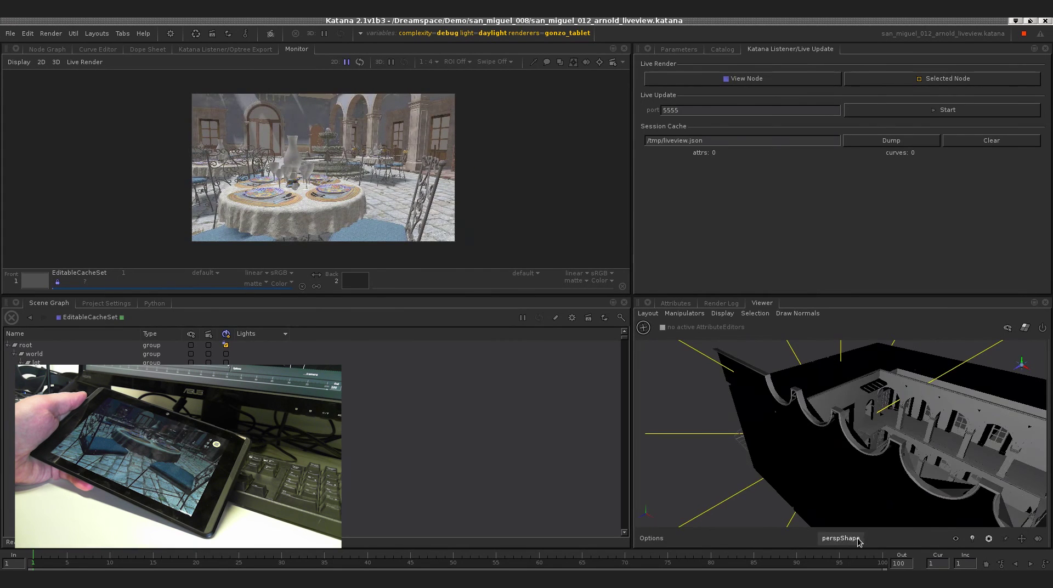
Step: Switch the Viewer to the scene camera and start Katana Listener's live update on port 5555
{"action": "left_click", "coordinate": [840, 537]}
{"action": "left_click", "coordinate": [852, 522]}
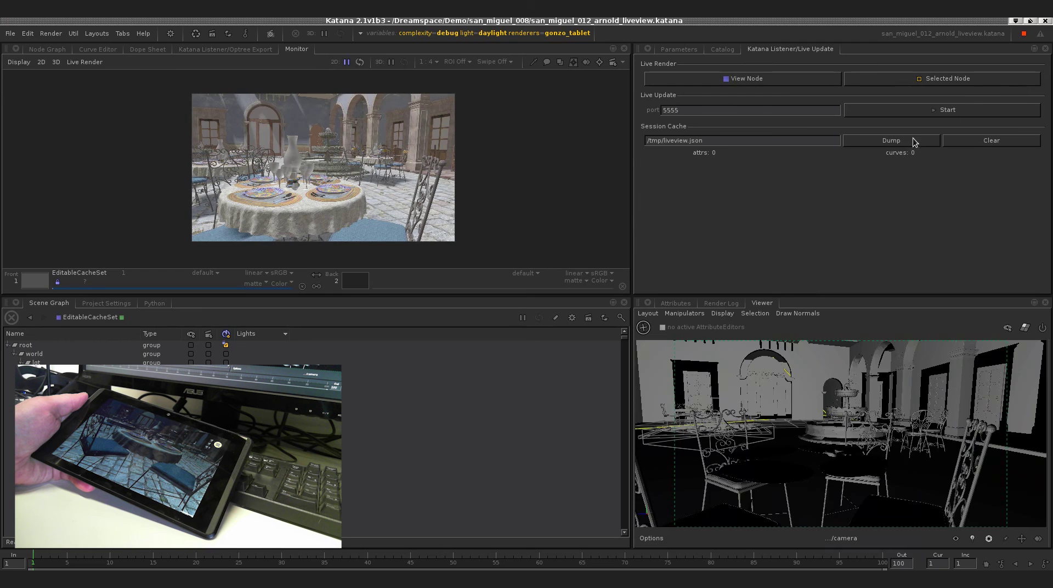
{"action": "left_click", "coordinate": [906, 114]}
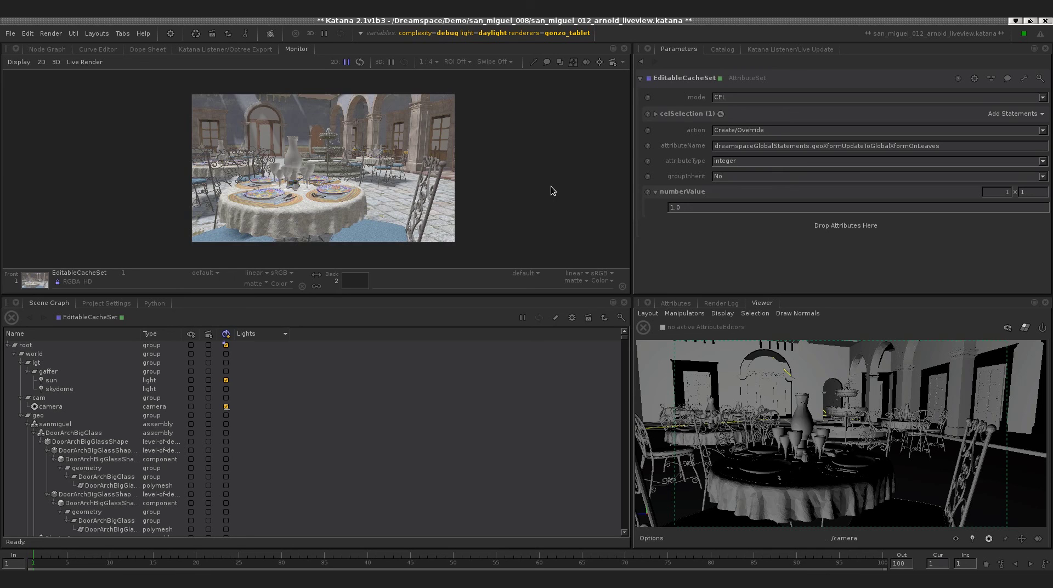
Step: Add a new light to the DaylightGafferThree node in the Camera and Render Settings group
{"action": "left_click", "coordinate": [53, 49]}
{"action": "middle_click_drag", "start_coordinate": [279, 132], "coordinate": [245, 197]}
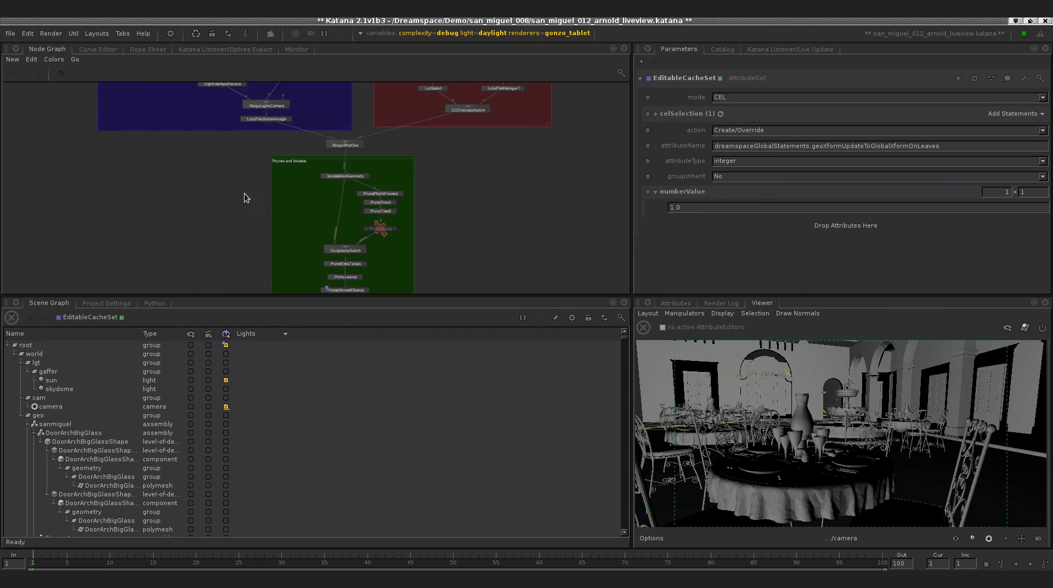
{"action": "middle_click_drag", "start_coordinate": [237, 128], "coordinate": [269, 277]}
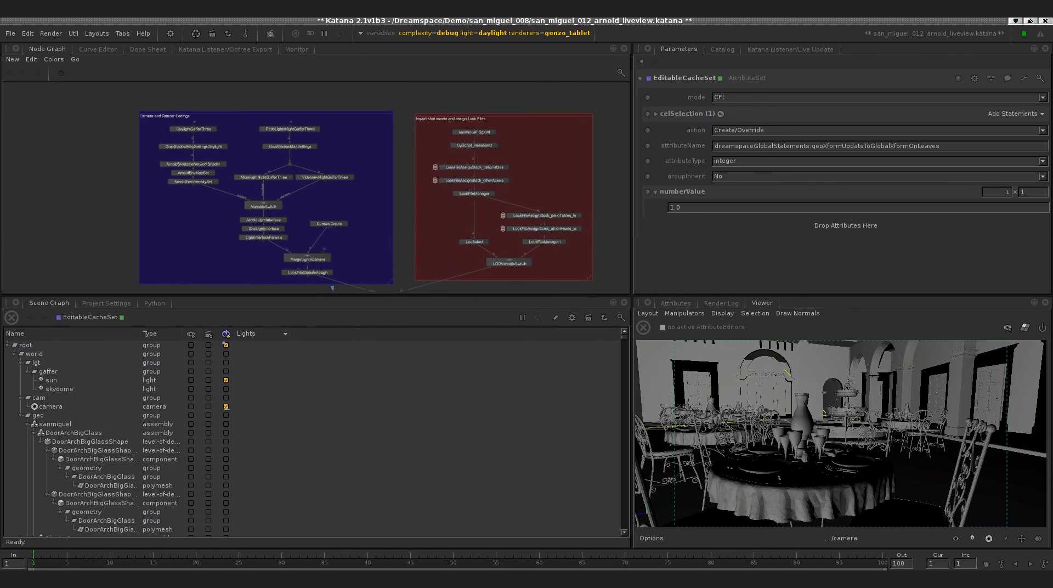
{"action": "scroll", "coordinate": [153, 197], "scroll_direction": "up", "scroll_amount": 5}
{"action": "middle_click_drag", "start_coordinate": [181, 186], "coordinate": [110, 165]}
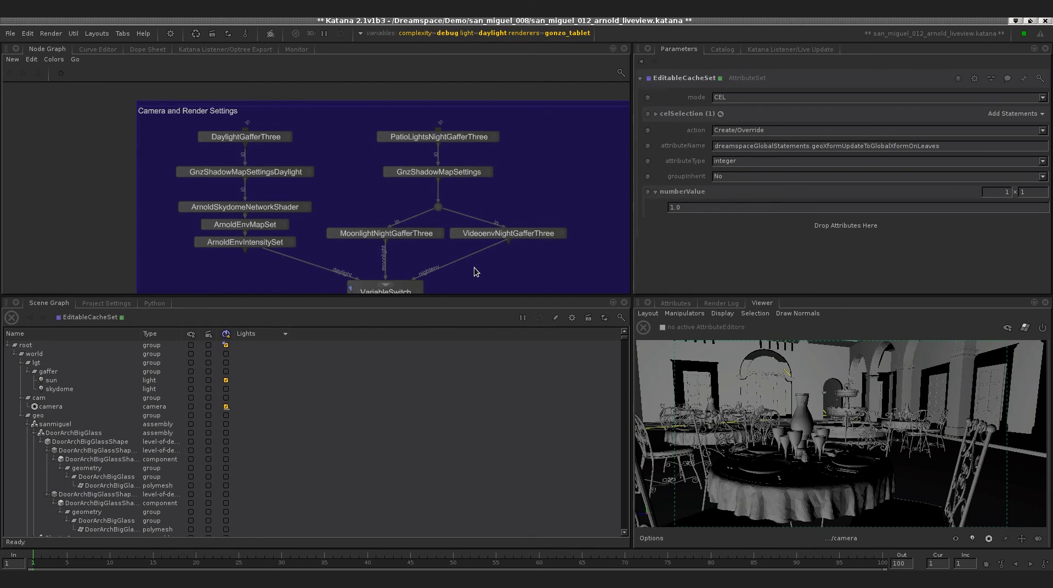
{"action": "left_click", "coordinate": [261, 139]}
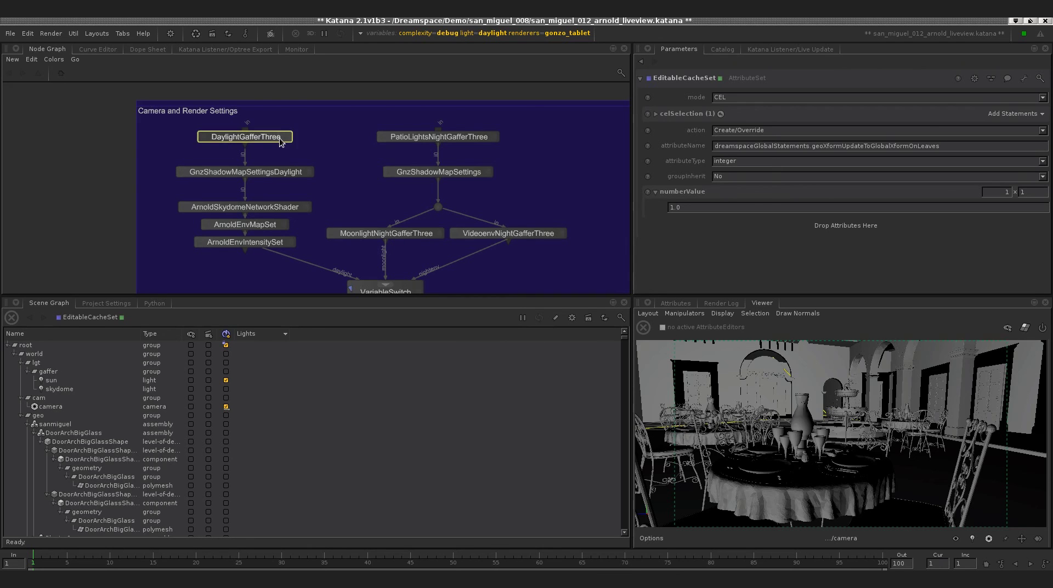
{"action": "left_click", "coordinate": [286, 139]}
{"action": "right_click", "coordinate": [730, 178]}
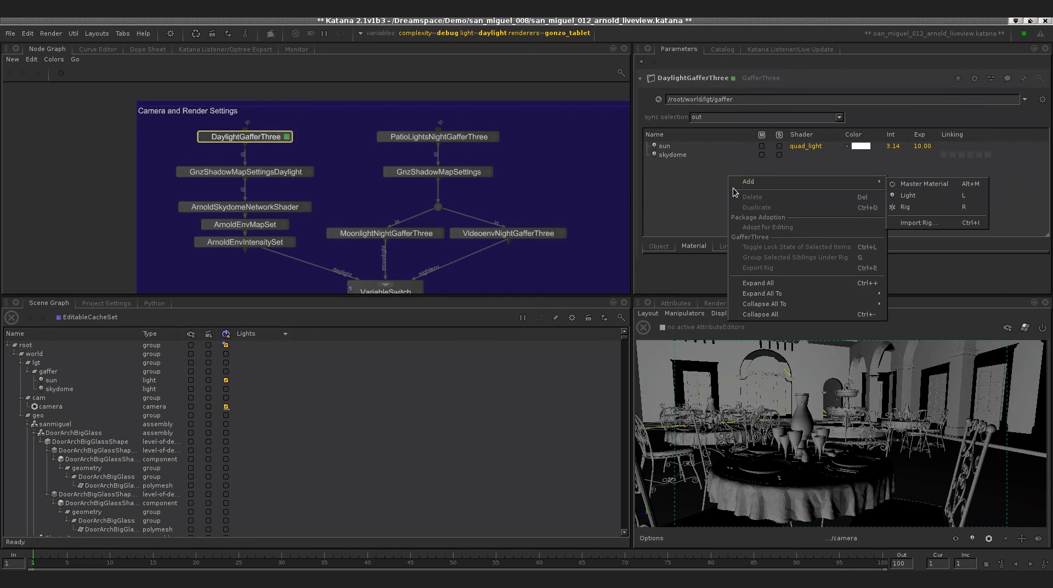
{"action": "left_click", "coordinate": [921, 197]}
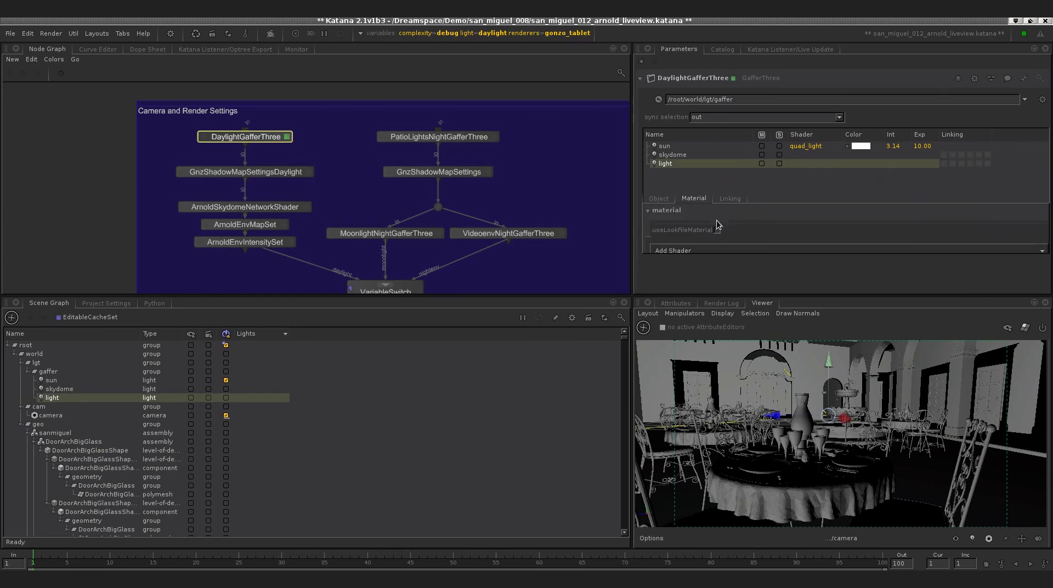
Step: Give the new light a Gonzo light shader of type AreaLight
{"action": "scroll", "coordinate": [742, 254], "scroll_direction": "down", "scroll_amount": 3}
{"action": "left_click", "coordinate": [703, 244]}
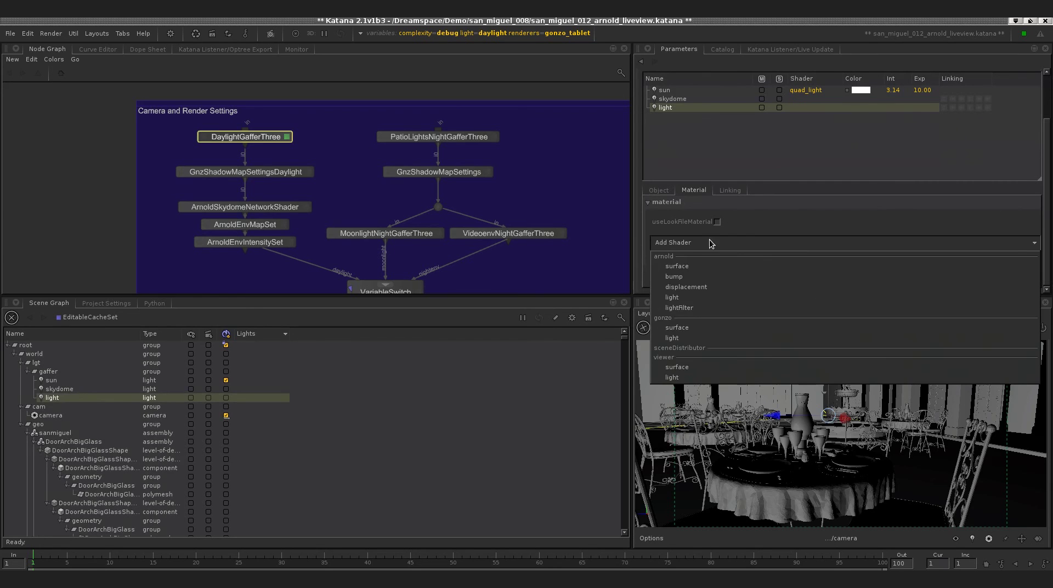
{"action": "left_click", "coordinate": [693, 337]}
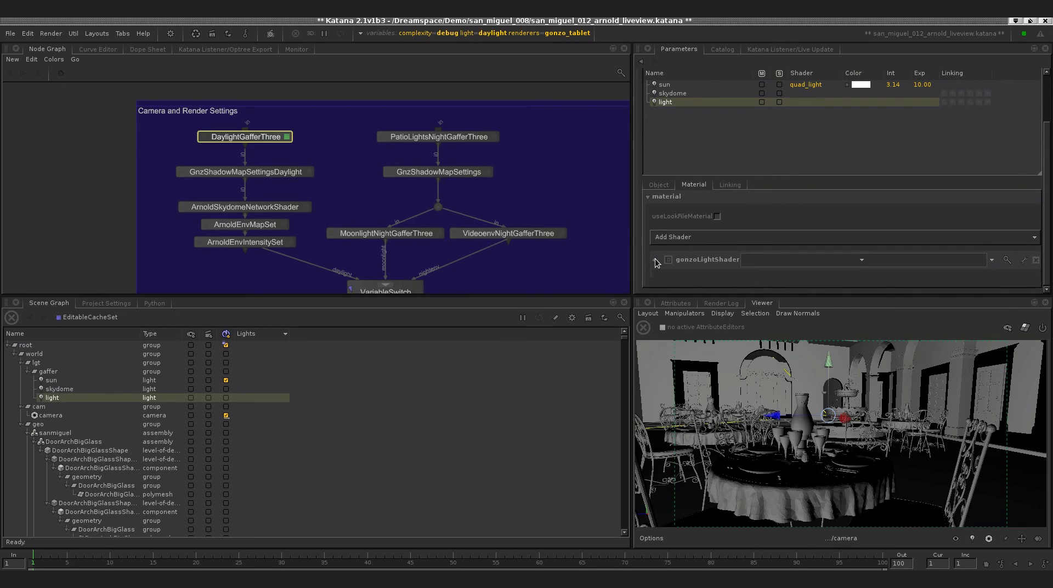
{"action": "left_click", "coordinate": [807, 267]}
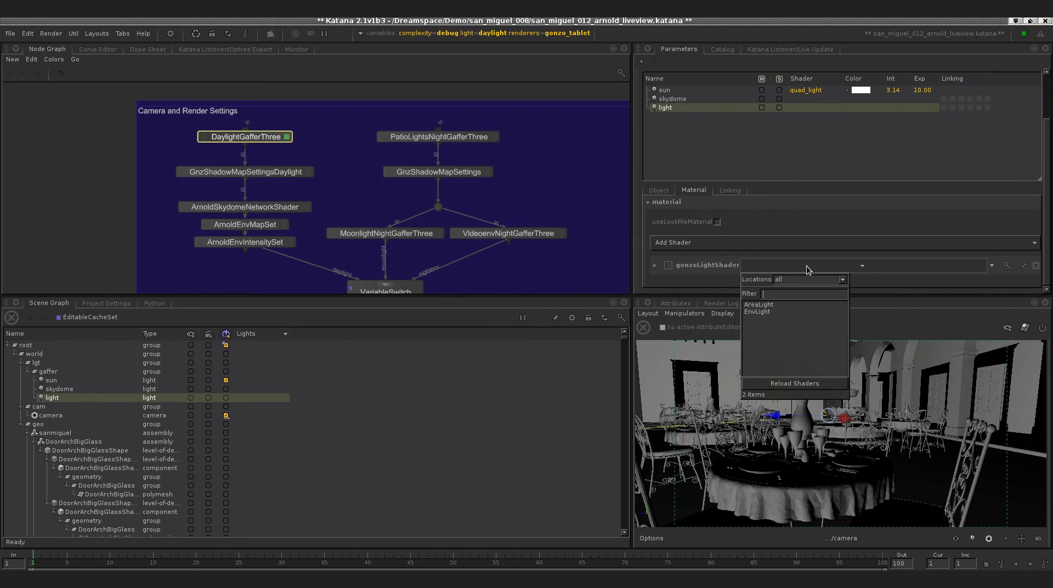
{"action": "left_click", "coordinate": [761, 309]}
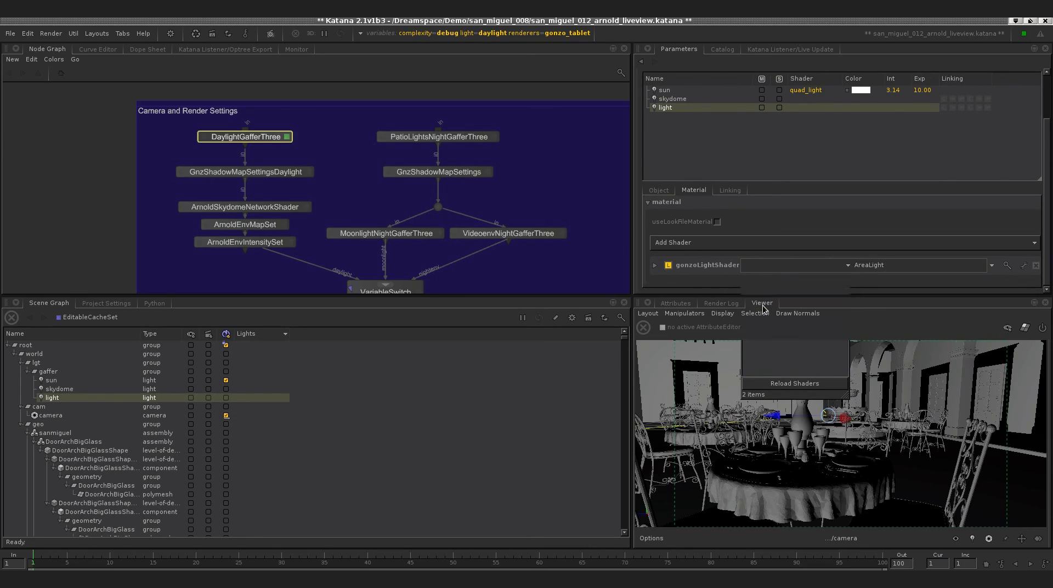
Step: Set the AreaLight's type to sphere, its color to dark red (0.3095, 0.0178, 0.0178) and its intensity to 10
{"action": "scroll", "coordinate": [803, 258], "scroll_direction": "down", "scroll_amount": 2}
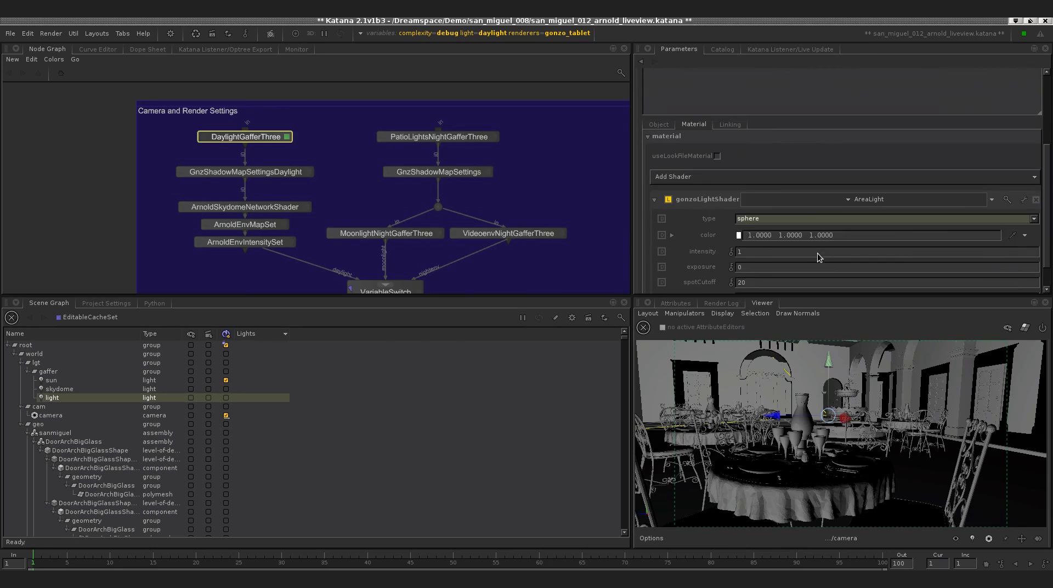
{"action": "left_click", "coordinate": [754, 219]}
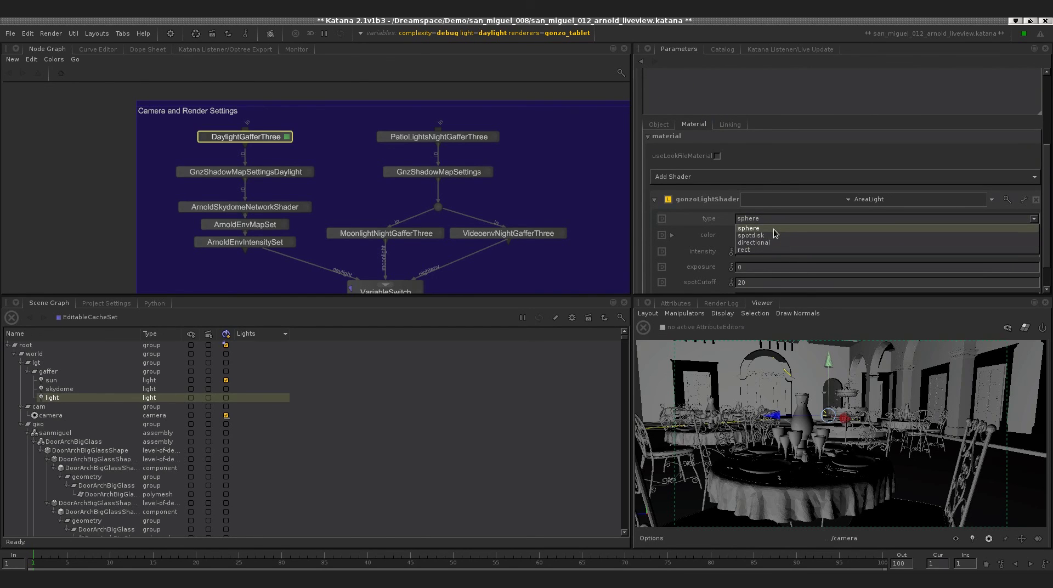
{"action": "left_click", "coordinate": [773, 230]}
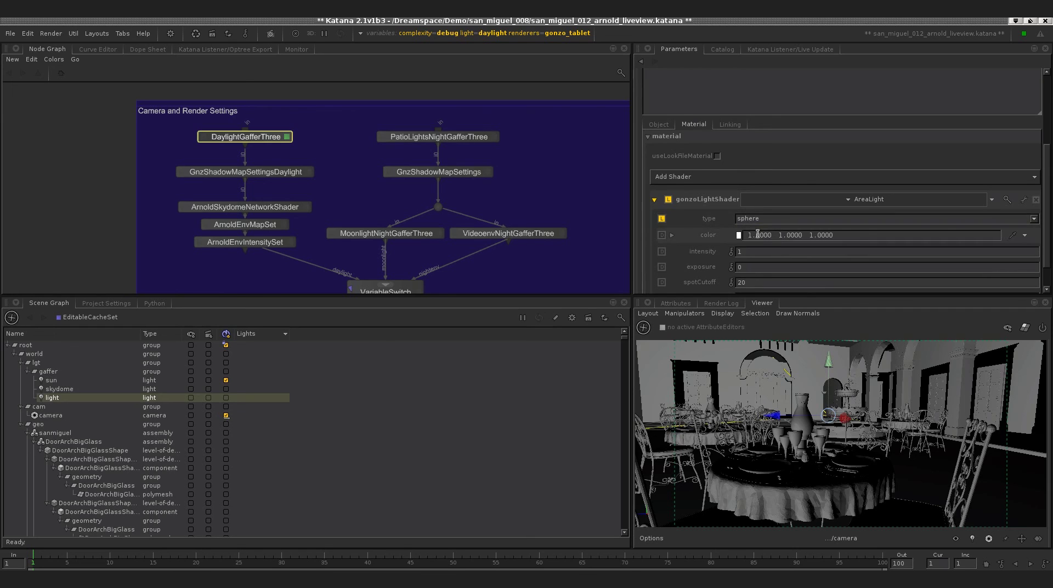
{"action": "left_click", "coordinate": [739, 235]}
{"action": "left_click", "coordinate": [445, 316]}
{"action": "left_click", "coordinate": [646, 385]}
Step: Reposition the new light above the courtyard floor using the persp view, and return the Viewer to the scene camera
{"action": "left_click", "coordinate": [853, 537]}
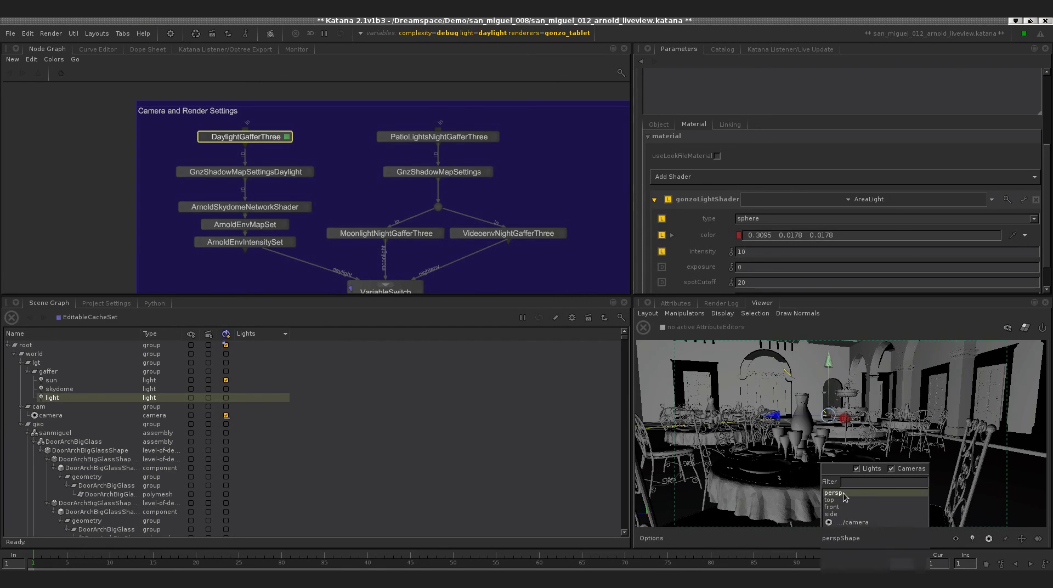
{"action": "left_click", "coordinate": [845, 493]}
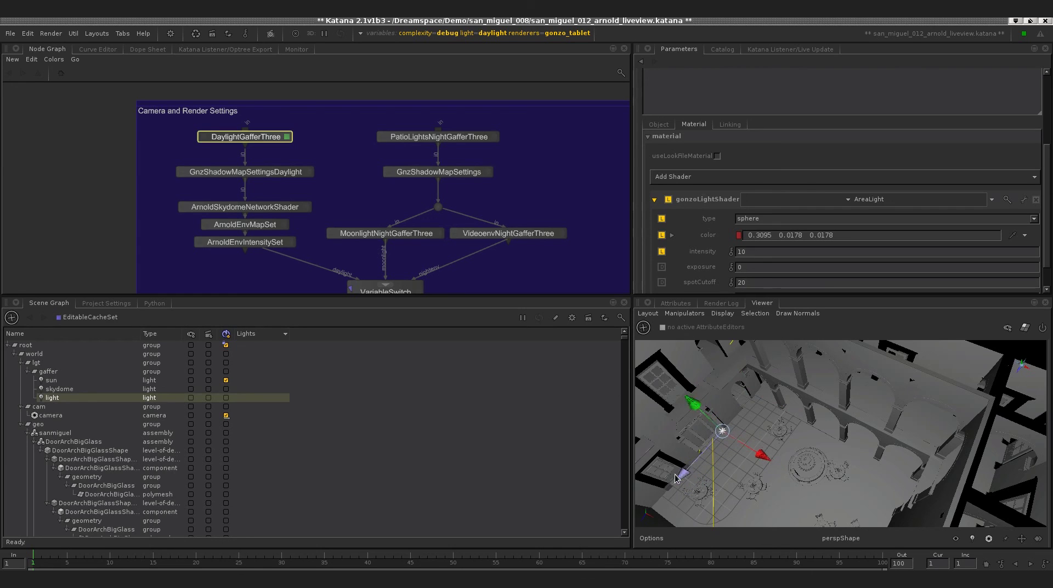
{"action": "left_click", "coordinate": [845, 539]}
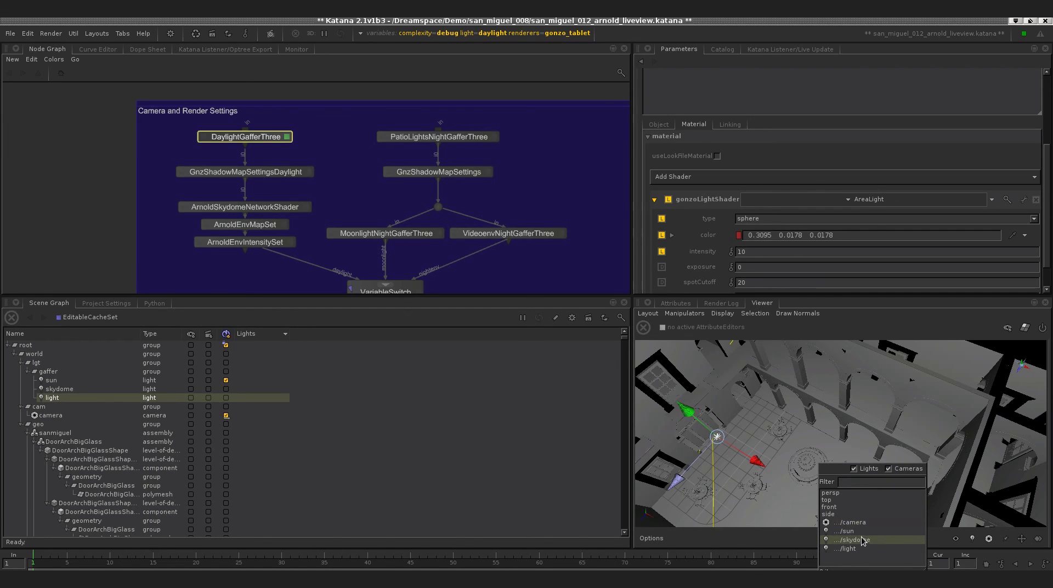
{"action": "left_click", "coordinate": [858, 522]}
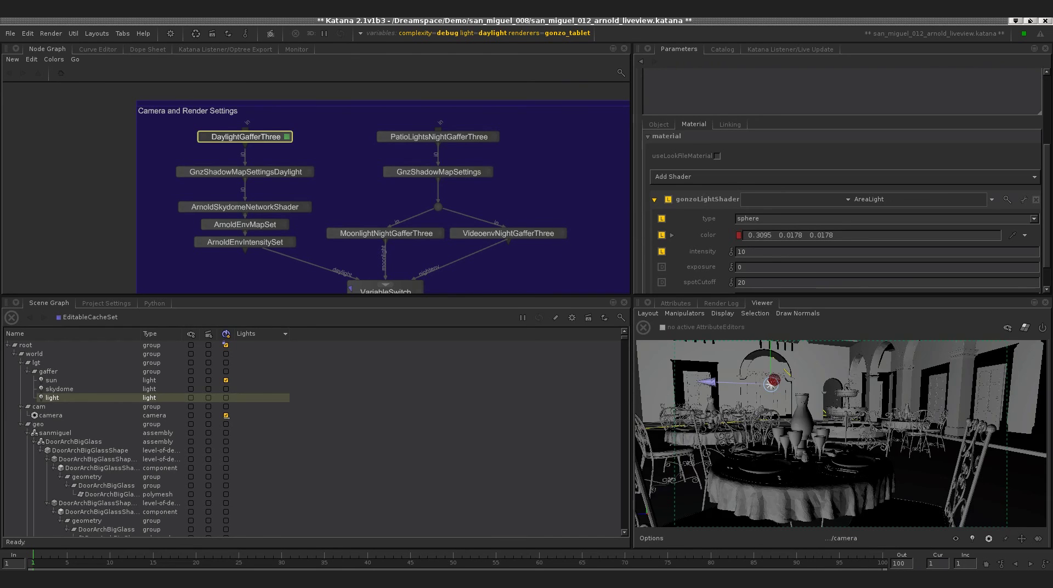
Step: Create a second CameraCreate node named /root/world/cam/cam_top and connect it to MergeLightsCamera
{"action": "middle_click_drag", "start_coordinate": [515, 274], "coordinate": [354, 114]}
{"action": "left_click", "coordinate": [351, 171]}
{"action": "left_click", "coordinate": [447, 198]}
{"action": "key", "text": "Tab"}
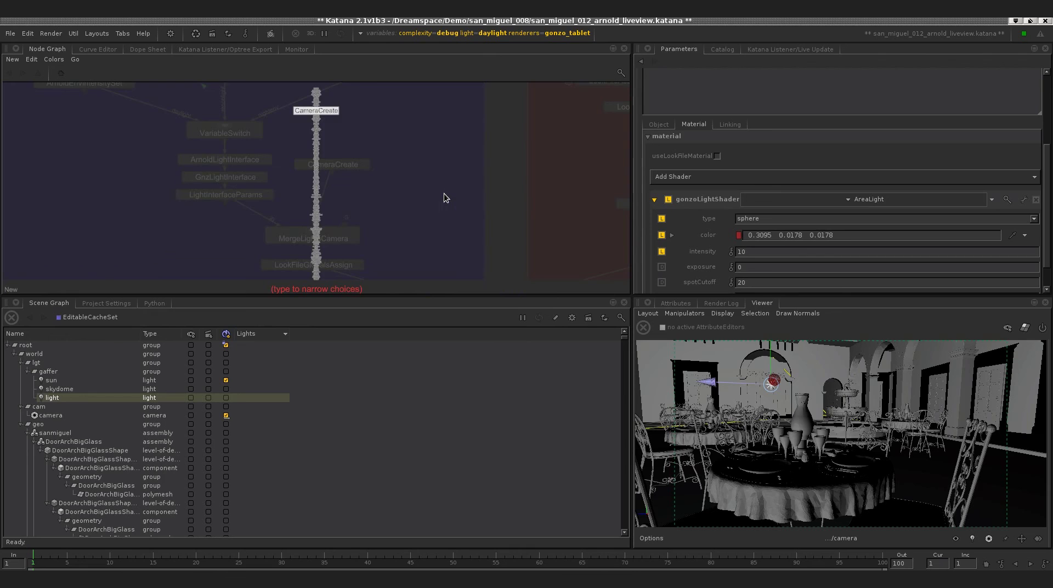
{"action": "type", "text": "cam"}
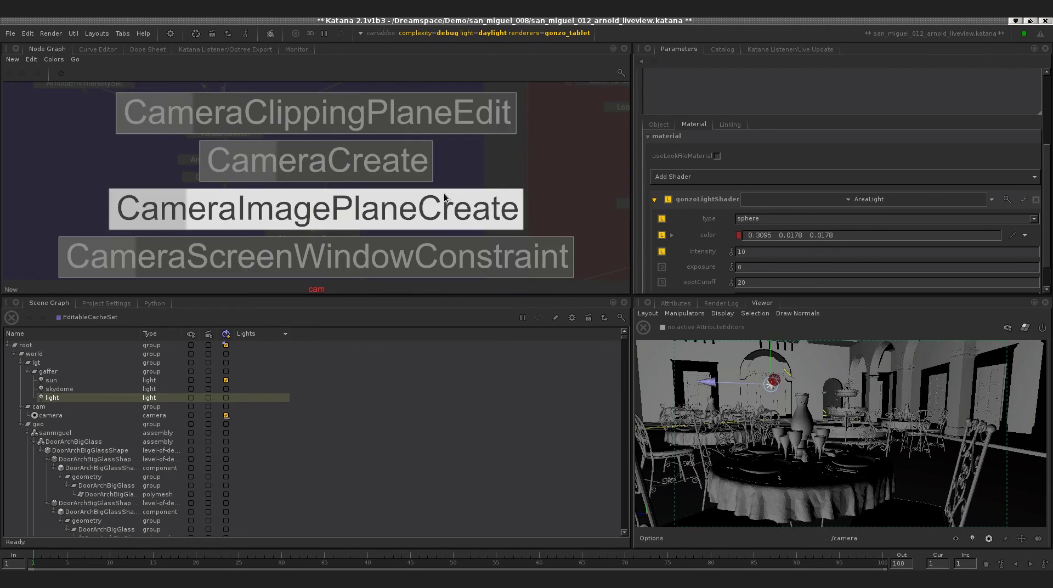
{"action": "left_click", "coordinate": [341, 160]}
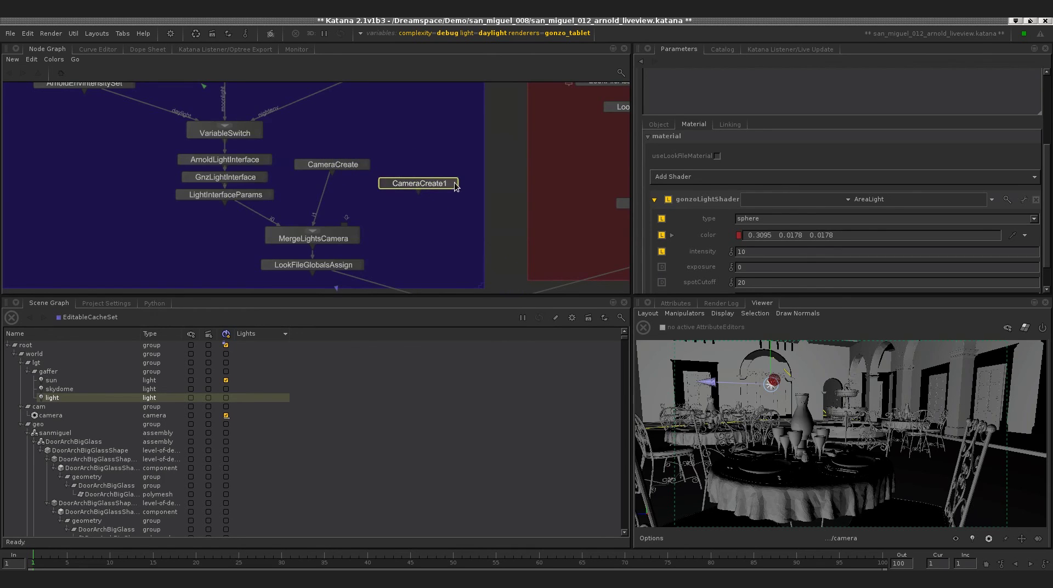
{"action": "left_click", "coordinate": [454, 185]}
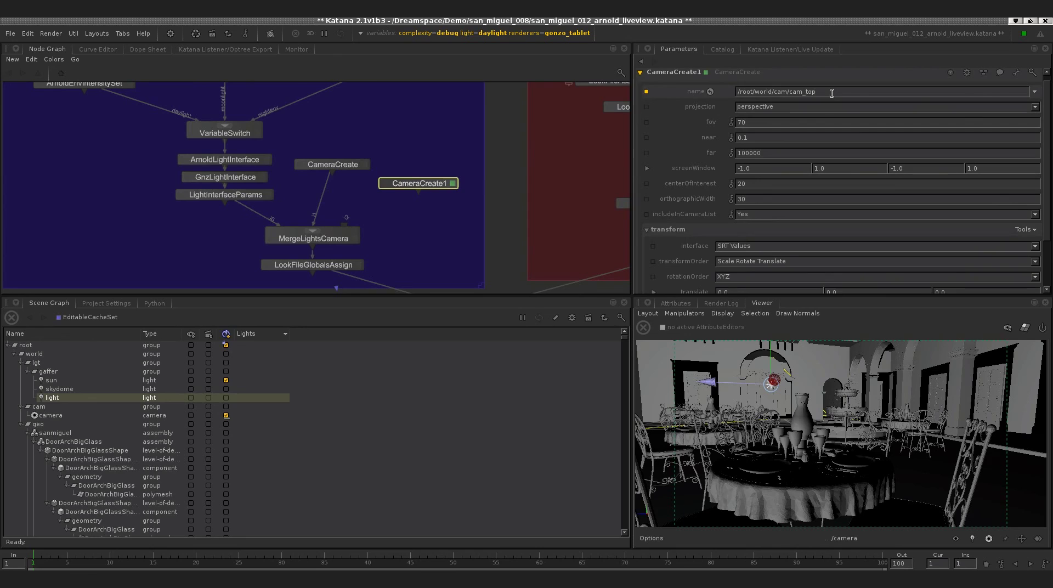
{"action": "left_click_drag", "start_coordinate": [418, 194], "coordinate": [345, 228]}
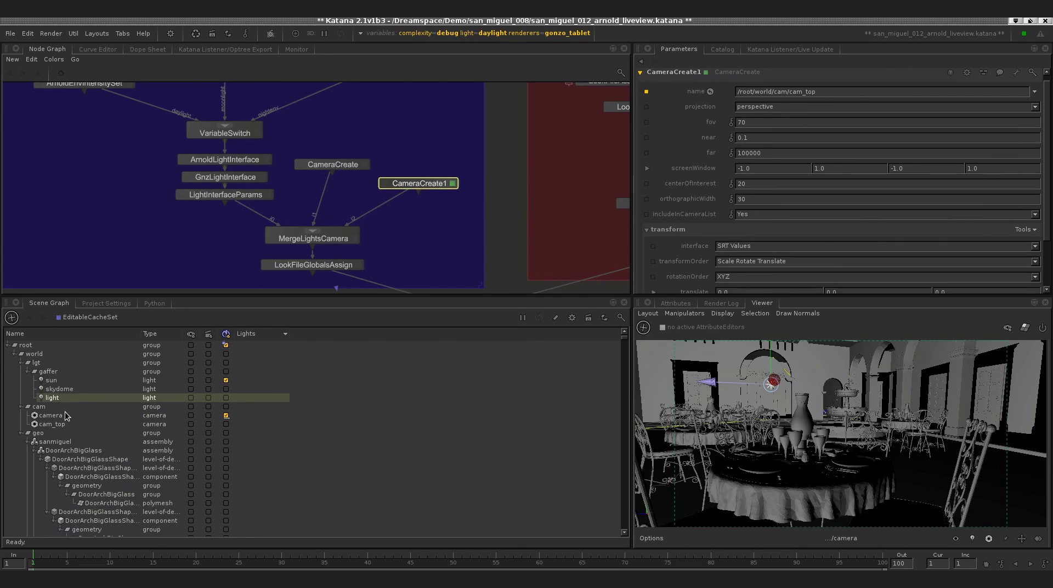
Step: Look through cam_top in the Viewer and position it for an elevated view down over the courtyard
{"action": "left_click", "coordinate": [841, 538]}
{"action": "left_click", "coordinate": [873, 537]}
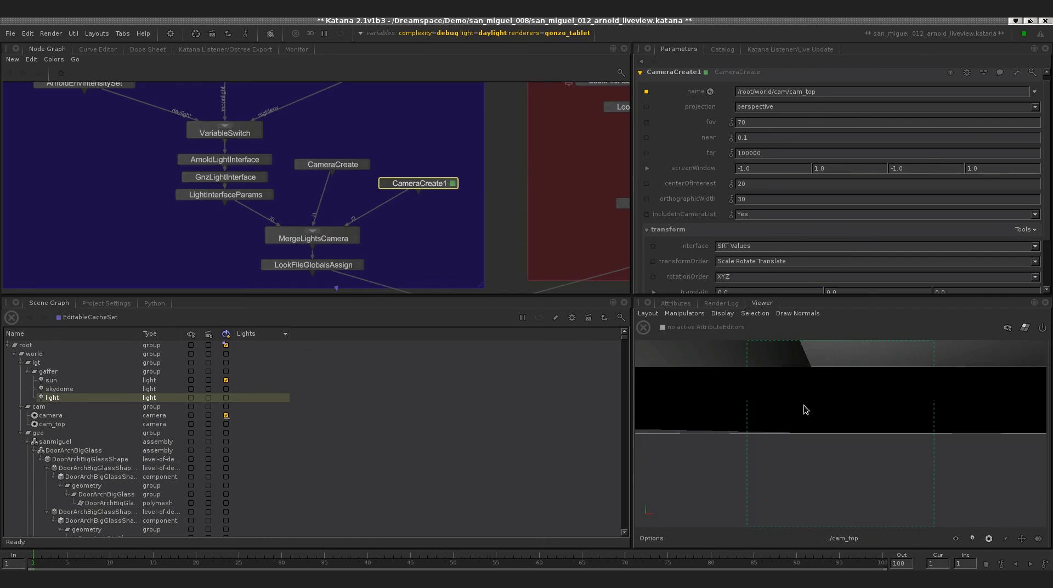
{"action": "left_click_drag", "start_coordinate": [833, 427], "coordinate": [802, 460], "text": "alt"}
{"action": "mouse_move", "coordinate": [844, 410]}
{"action": "left_mouse_down", "text": "alt"}
{"action": "mouse_move", "coordinate": [855, 417]}
{"action": "mouse_move", "coordinate": [836, 396]}
{"action": "mouse_move", "coordinate": [823, 422]}
{"action": "mouse_move", "coordinate": [853, 399]}
{"action": "mouse_move", "coordinate": [843, 415]}
{"action": "left_mouse_up", "text": "alt"}
{"action": "scroll", "coordinate": [842, 416], "scroll_direction": "up", "scroll_amount": 2}
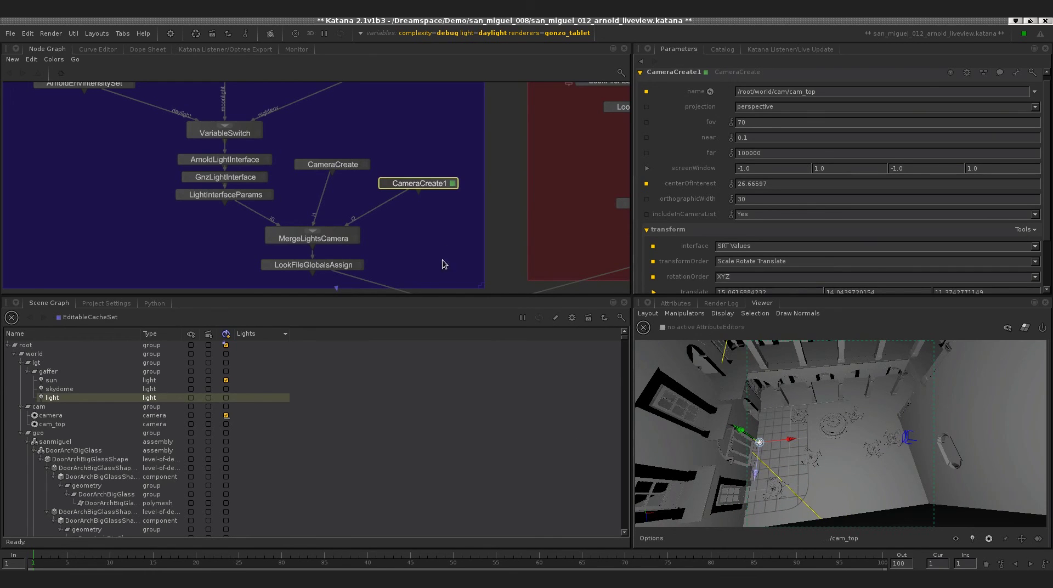
Step: Switch the Viewer to the persp camera and frame the courtyard area around the new light
{"action": "middle_click_drag", "start_coordinate": [472, 248], "coordinate": [481, 215]}
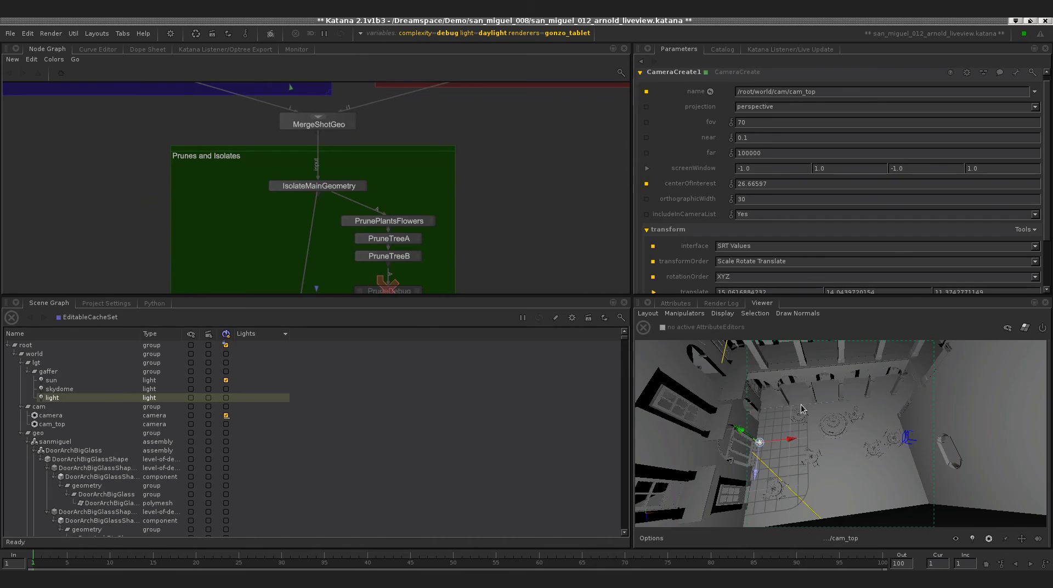
{"action": "left_click", "coordinate": [865, 537]}
{"action": "left_click", "coordinate": [853, 497]}
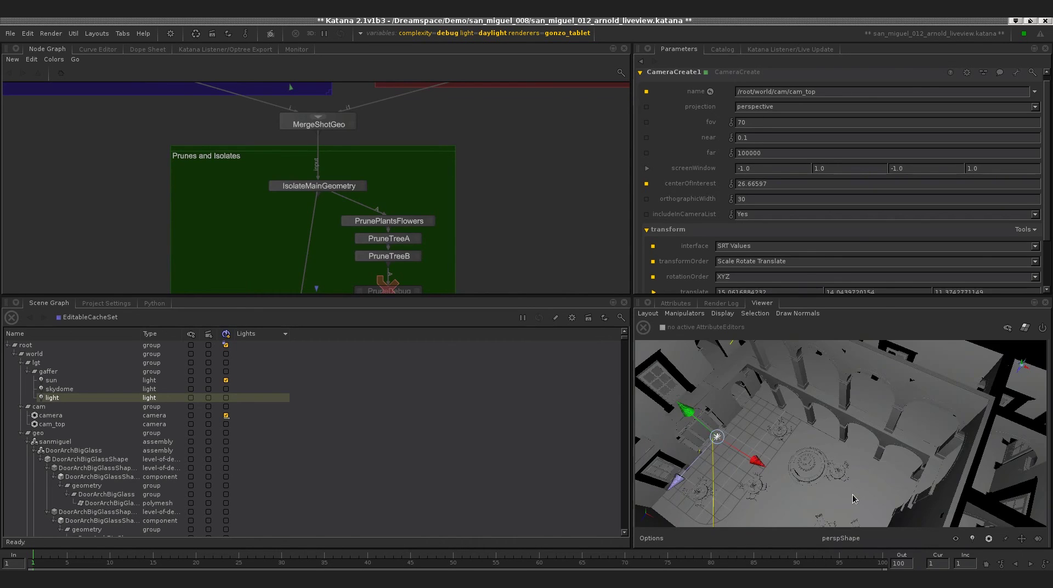
{"action": "scroll", "coordinate": [817, 456], "scroll_direction": "up", "scroll_amount": 5}
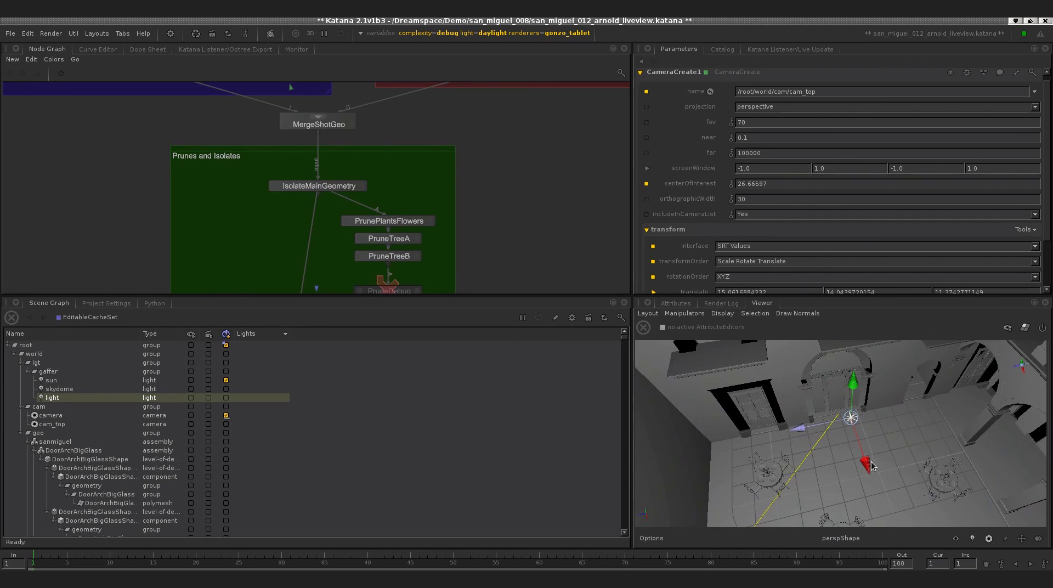
Step: Expand all branches of the Planter1 and Planter2 assemblies in the Scene Graph to load their geometry
{"action": "scroll", "coordinate": [310, 483], "scroll_direction": "down", "scroll_amount": 5}
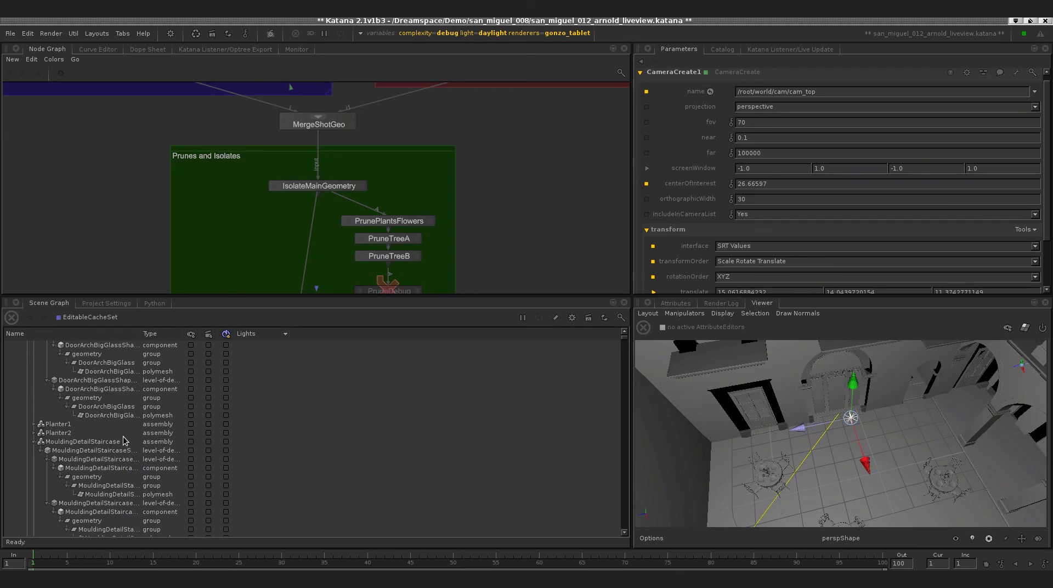
{"action": "left_click", "coordinate": [60, 424]}
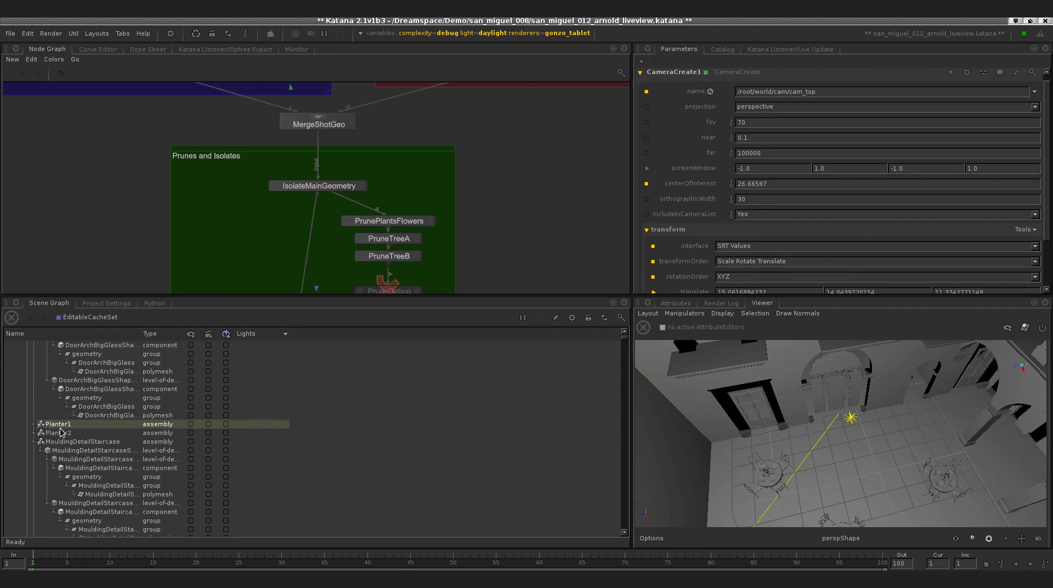
{"action": "scroll", "coordinate": [67, 433], "scroll_direction": "up", "scroll_amount": 1}
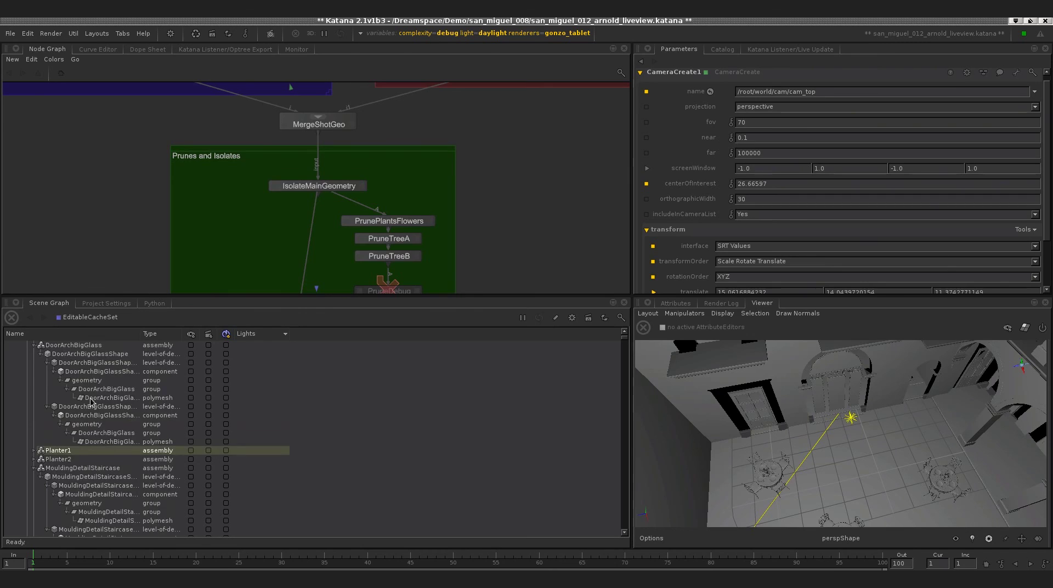
{"action": "scroll", "coordinate": [59, 424], "scroll_direction": "up", "scroll_amount": 2}
{"action": "scroll", "coordinate": [57, 421], "scroll_direction": "down", "scroll_amount": 1}
{"action": "left_click", "coordinate": [59, 486], "text": "shift"}
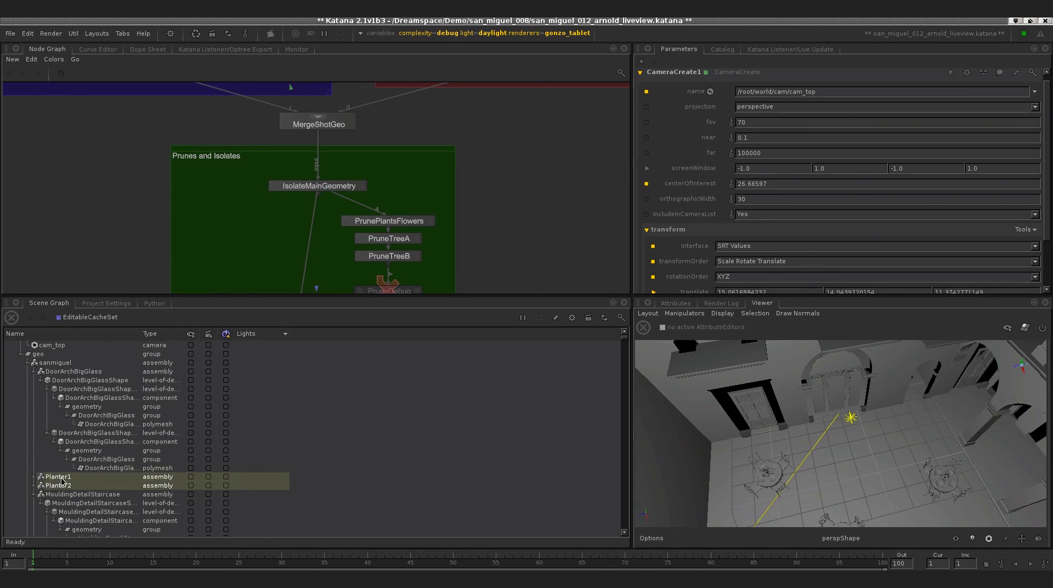
{"action": "right_click", "coordinate": [62, 480]}
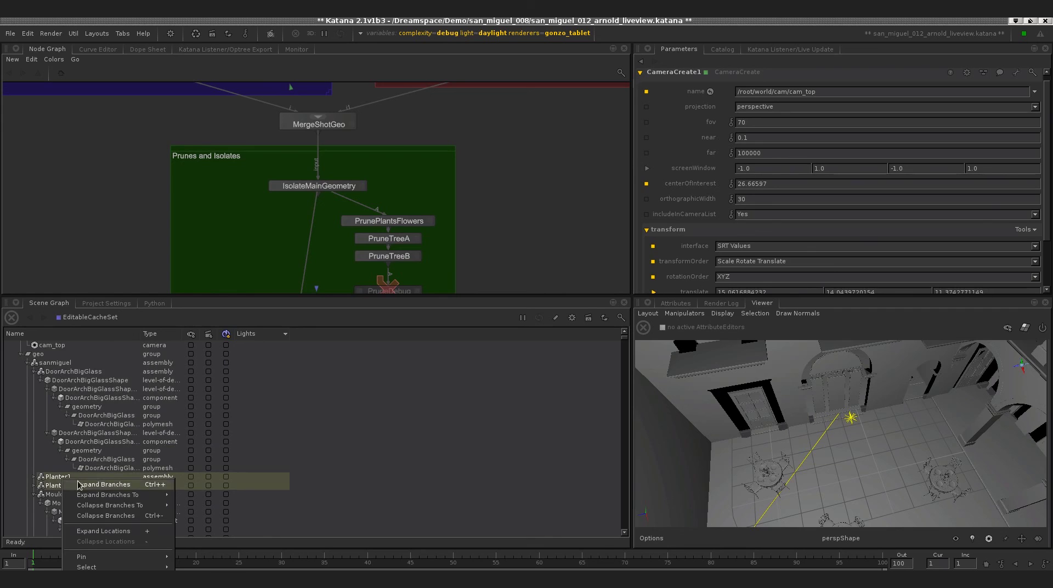
{"action": "left_click", "coordinate": [83, 486]}
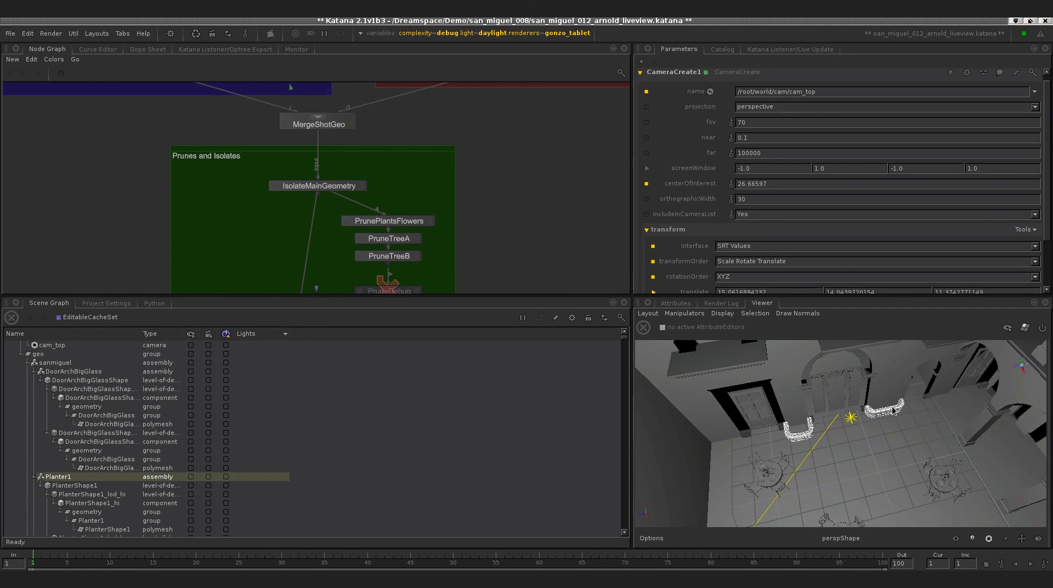
{"action": "scroll", "coordinate": [125, 467], "scroll_direction": "down", "scroll_amount": 2}
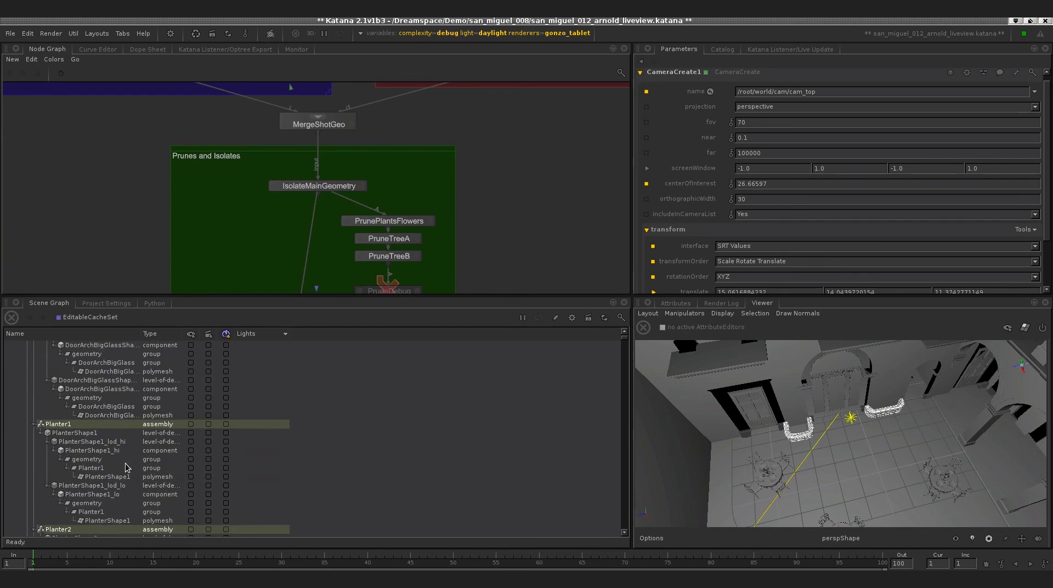
{"action": "scroll", "coordinate": [126, 470], "scroll_direction": "down", "scroll_amount": 2}
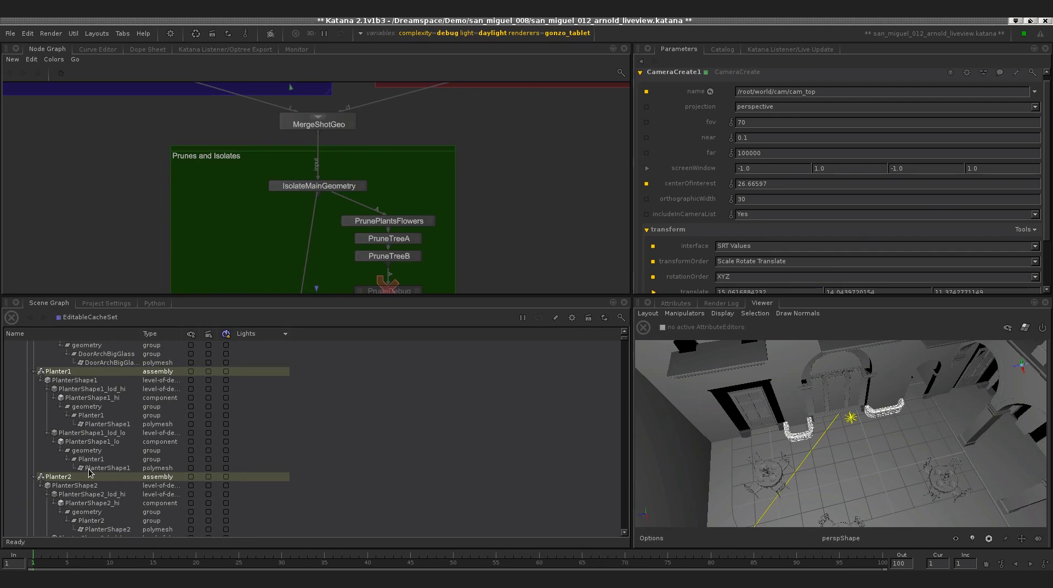
Step: Append the selected Planter1 and Planter2 locations to the CEL selection of the EditableSet node
{"action": "scroll", "coordinate": [410, 218], "scroll_direction": "down", "scroll_amount": 8}
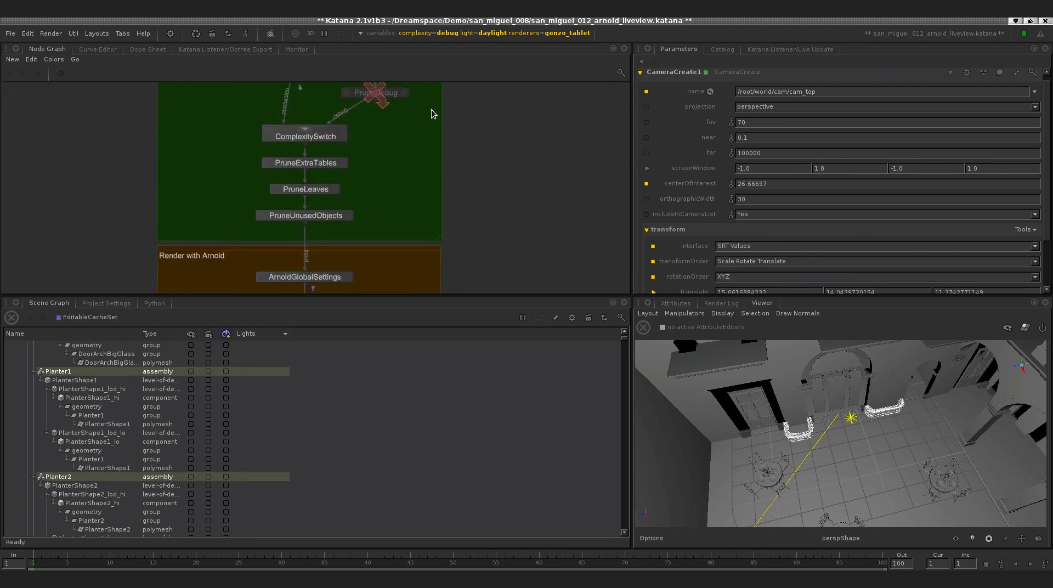
{"action": "scroll", "coordinate": [416, 214], "scroll_direction": "down", "scroll_amount": 5}
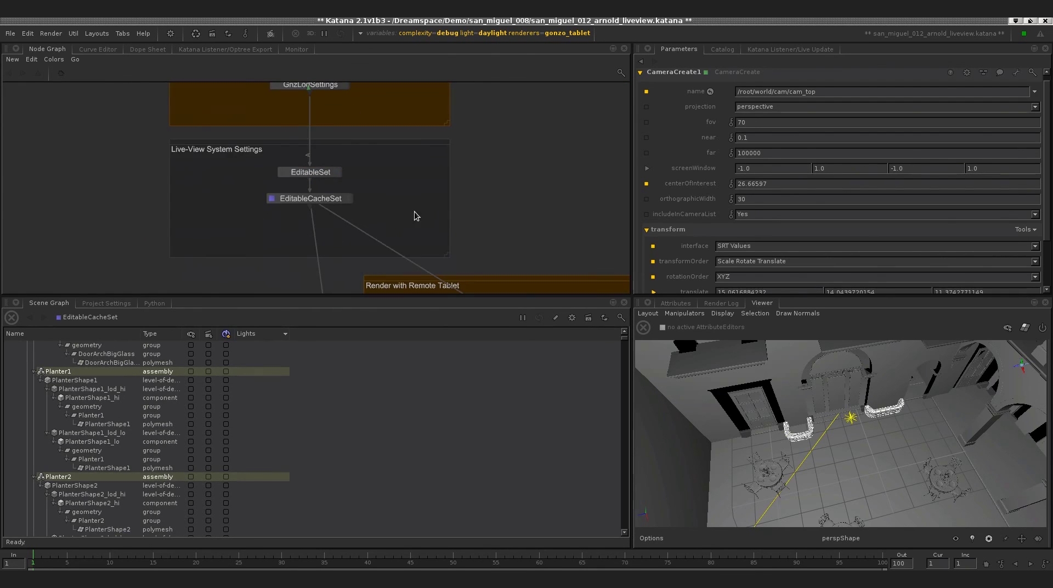
{"action": "left_click", "coordinate": [339, 174]}
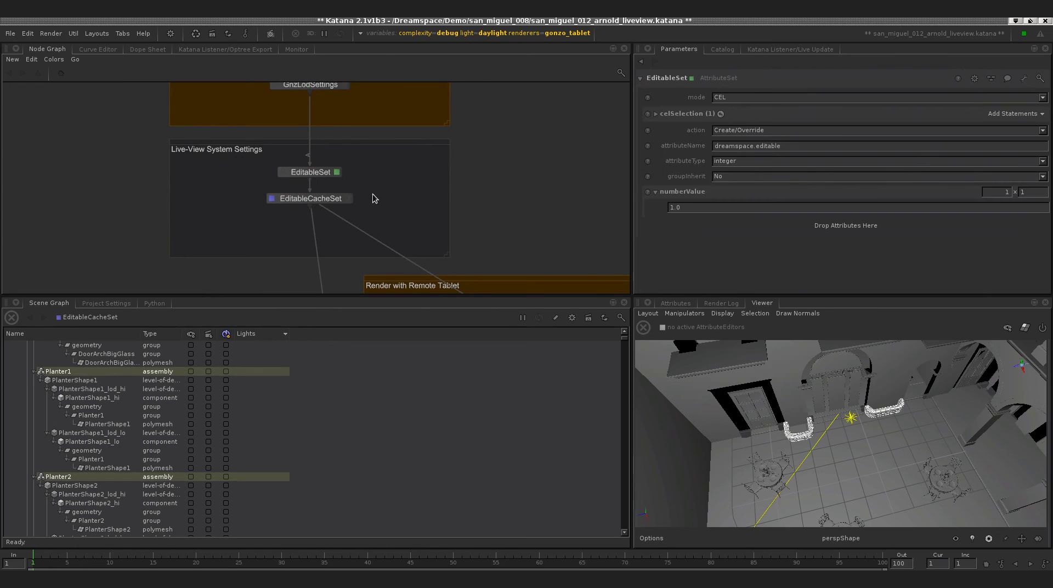
{"action": "left_click", "coordinate": [656, 114]}
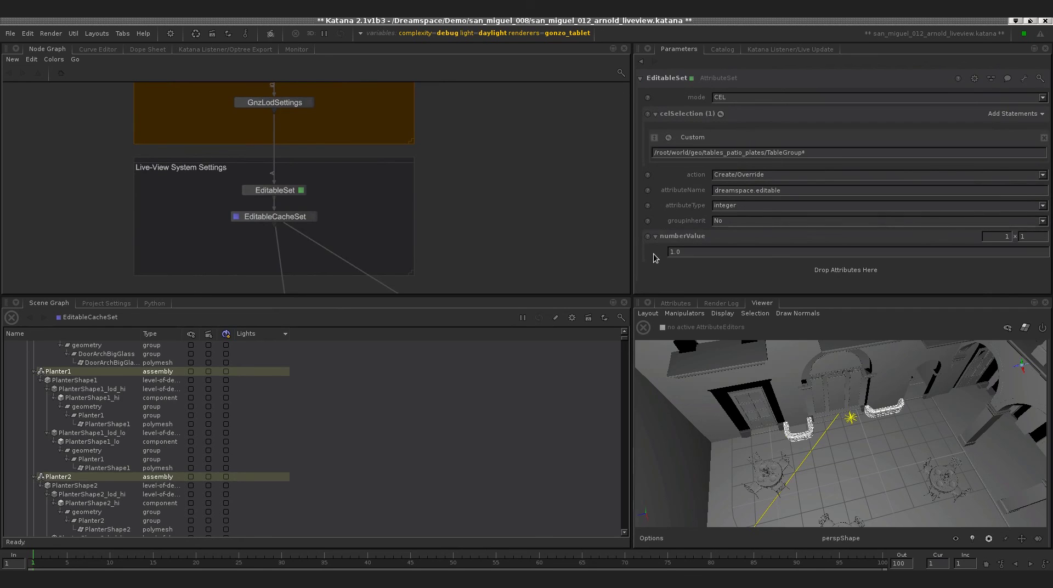
{"action": "left_click", "coordinate": [1014, 113]}
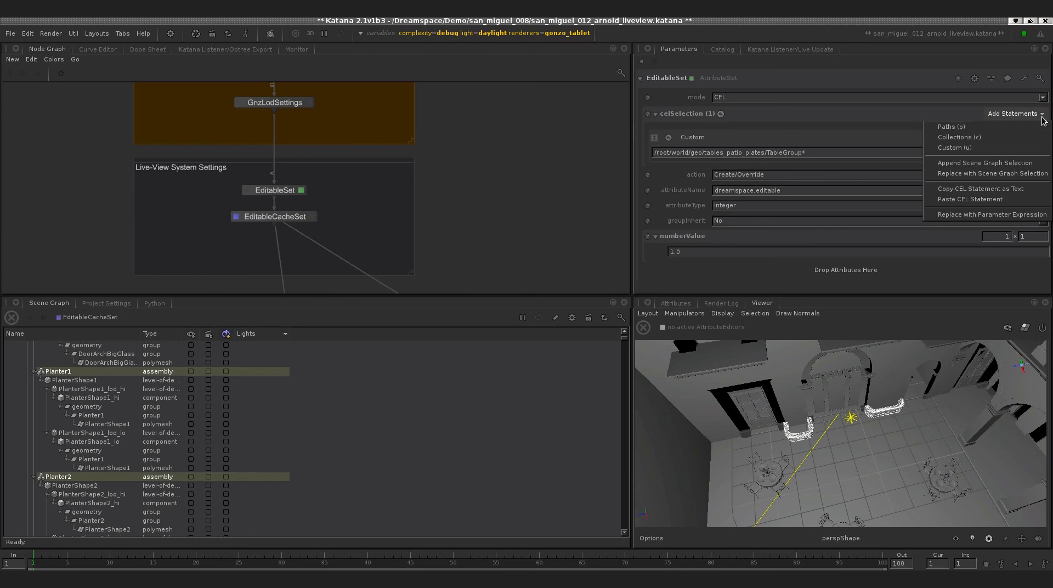
{"action": "left_click", "coordinate": [1024, 167]}
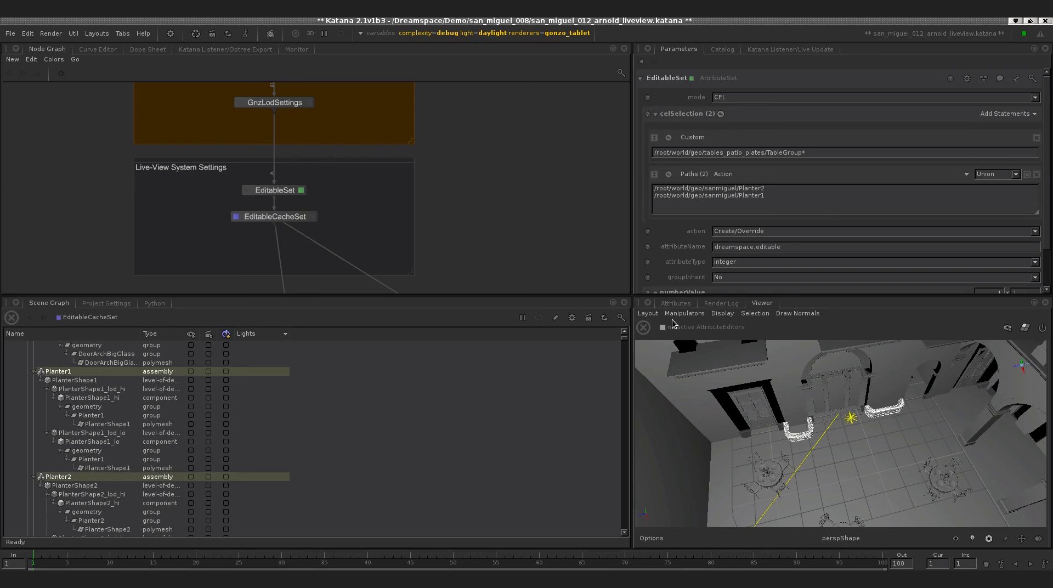
Step: Inspect the dreamspace attributes of /root/world/geo/sanmiguel/Planter1 to check its editable flag
{"action": "left_click", "coordinate": [676, 303]}
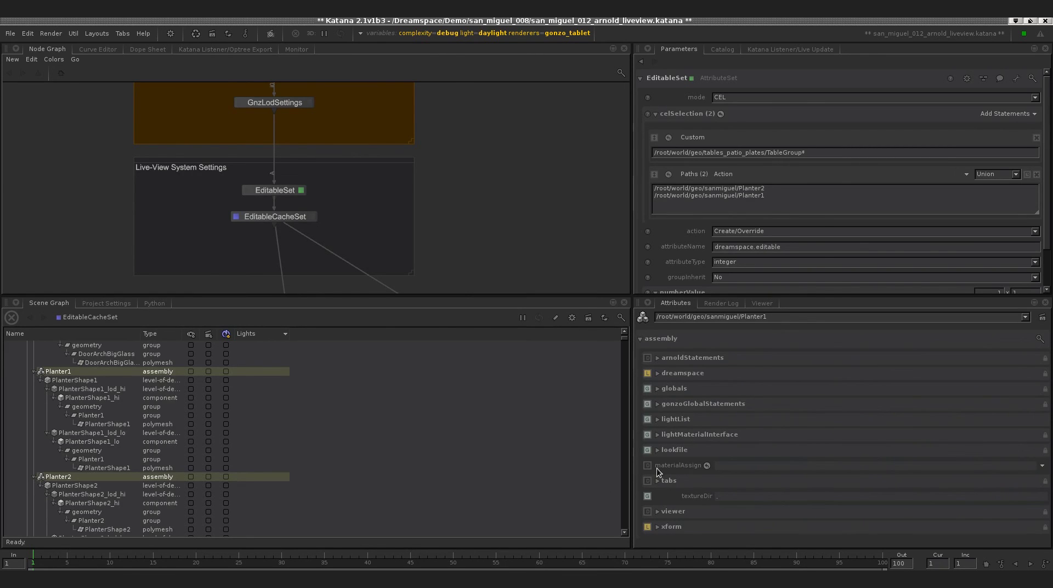
{"action": "left_click", "coordinate": [70, 389]}
{"action": "left_click", "coordinate": [58, 371]}
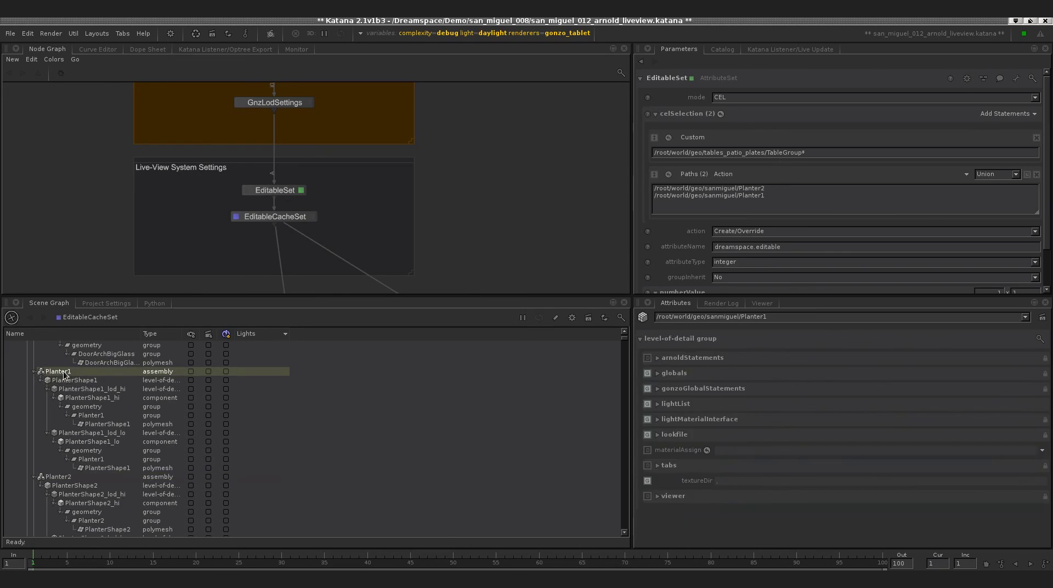
{"action": "left_click", "coordinate": [658, 374]}
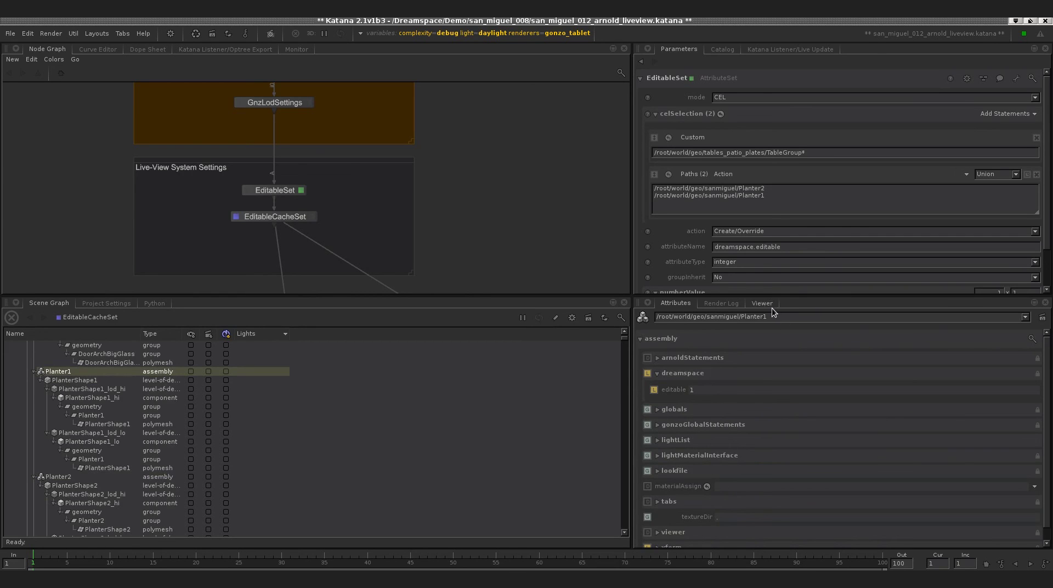
{"action": "middle_click_drag", "start_coordinate": [423, 271], "coordinate": [512, 294]}
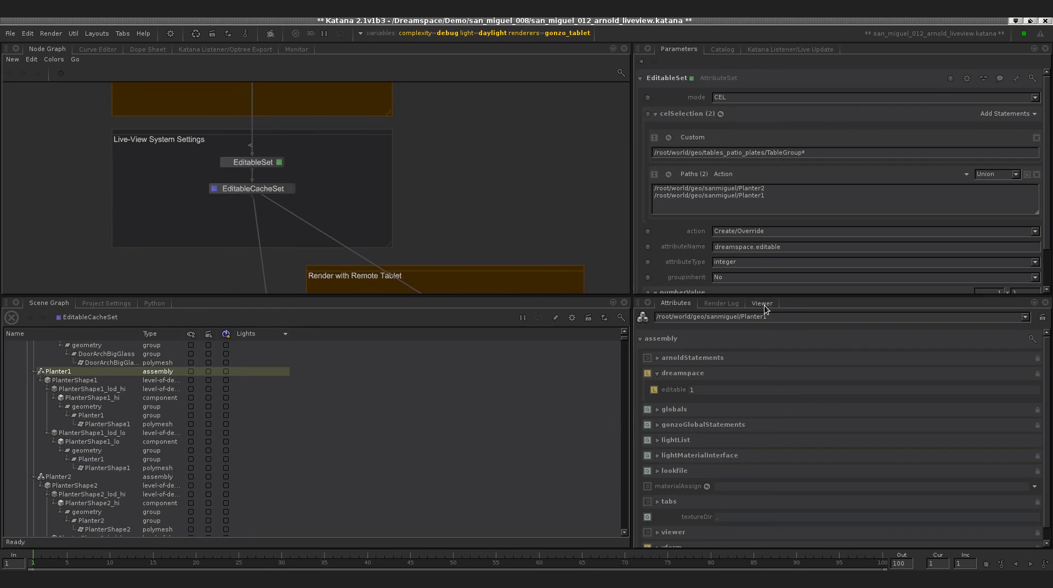